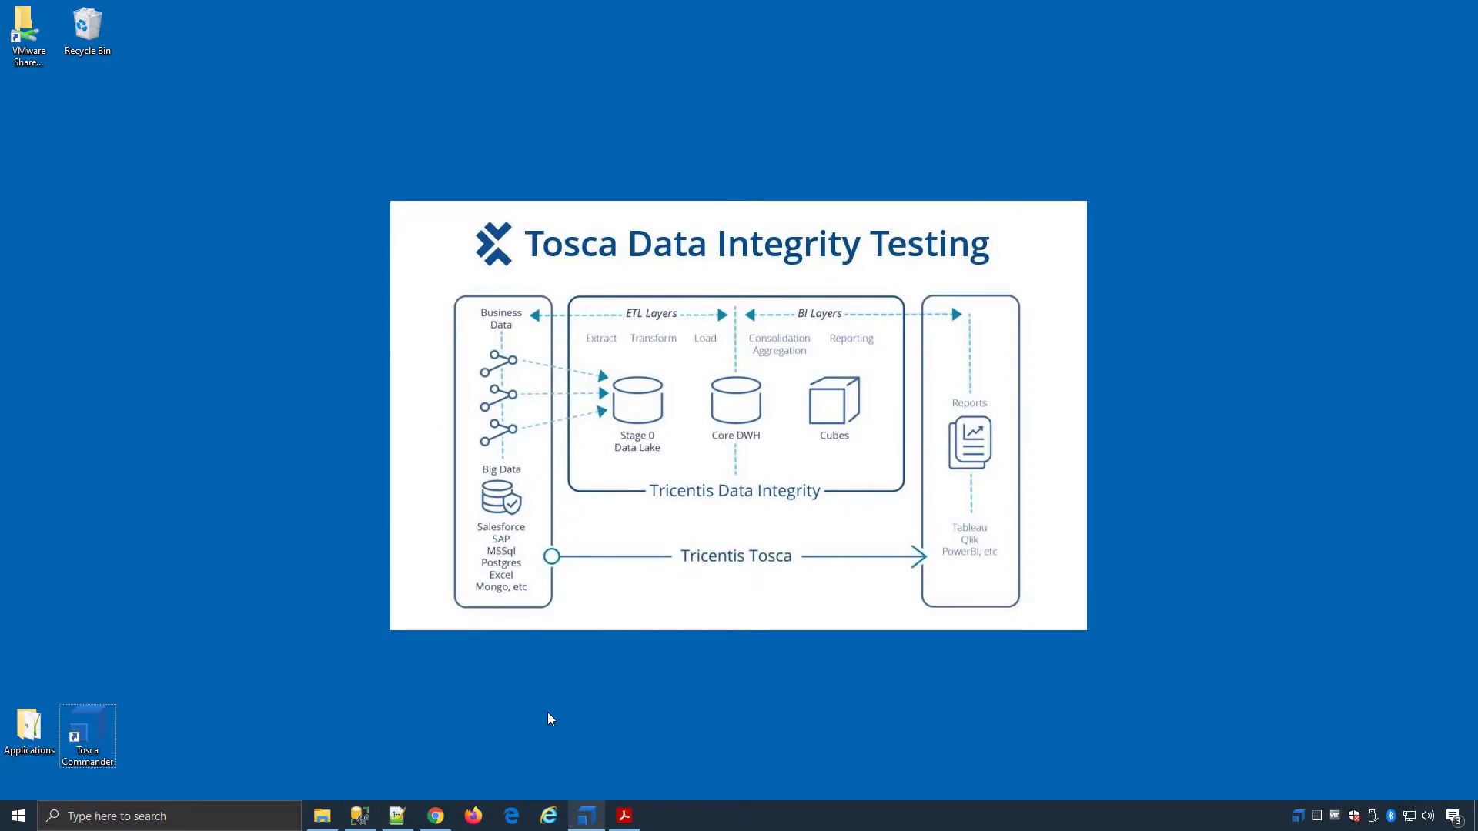
Review the Medicare_DWH and Medicare_Staging tables in SQL Server Management Studio, then minimize it
click(359, 814)
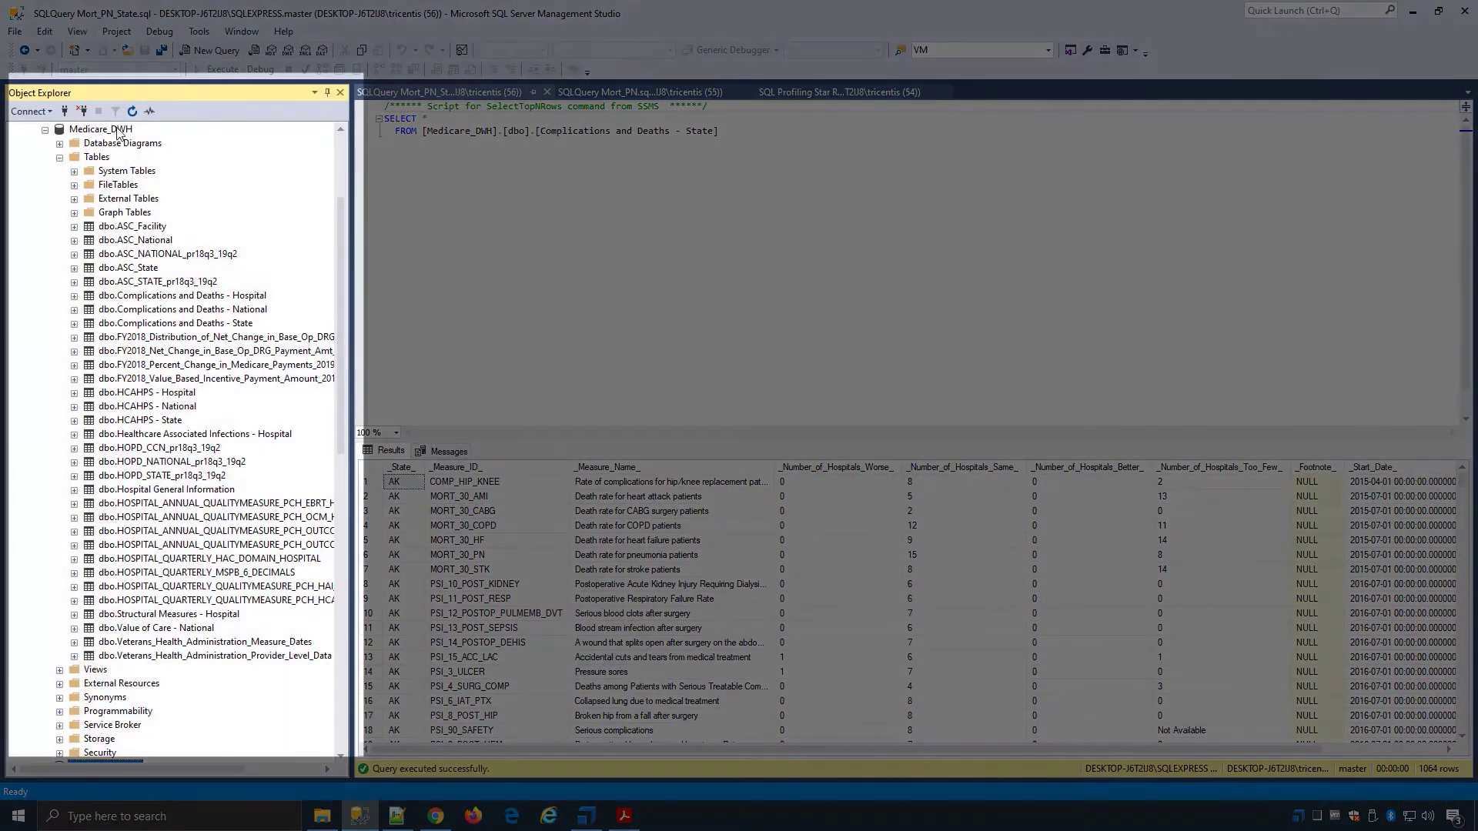
click(66, 131)
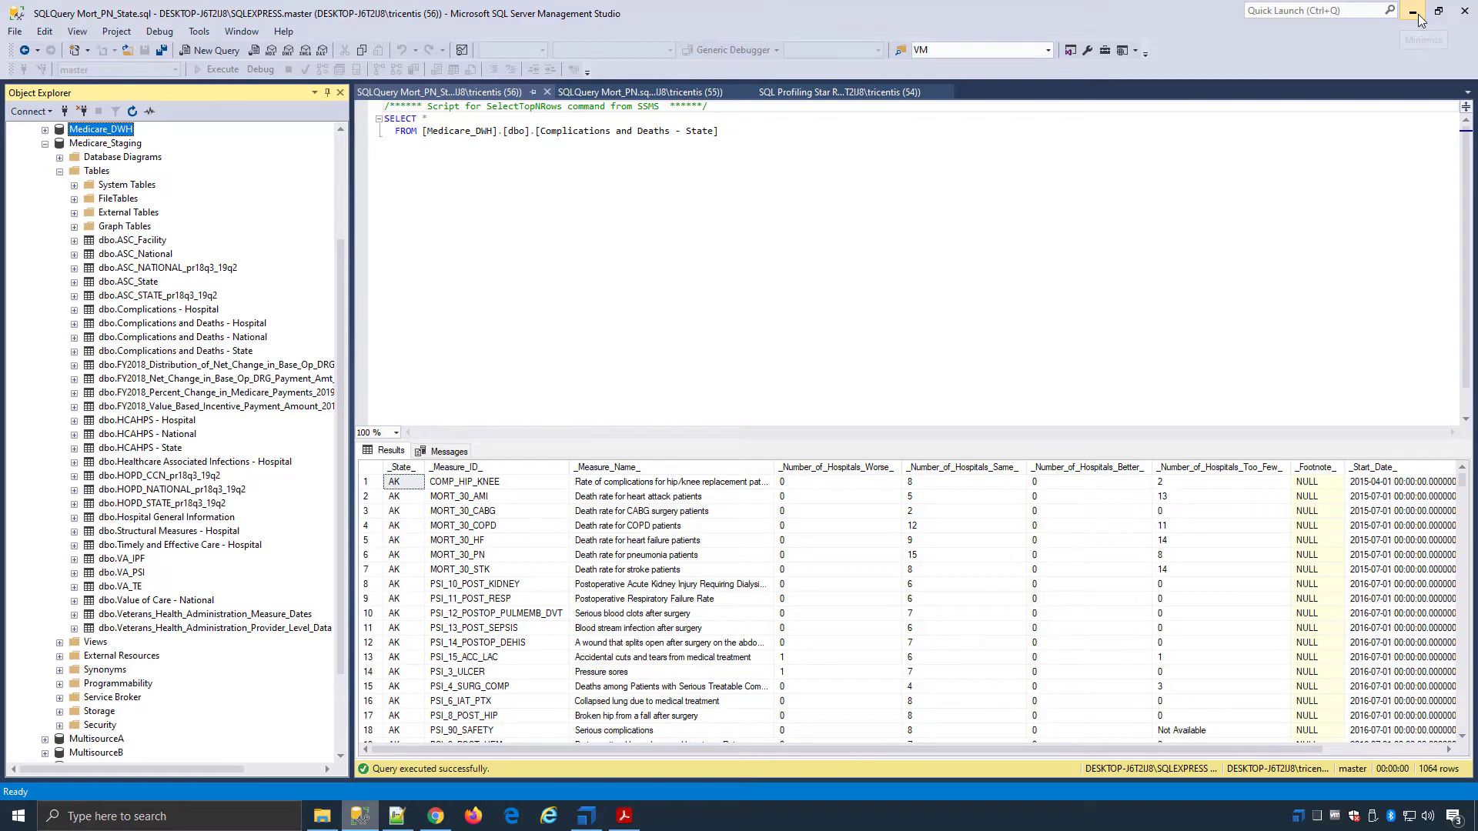
click(1419, 19)
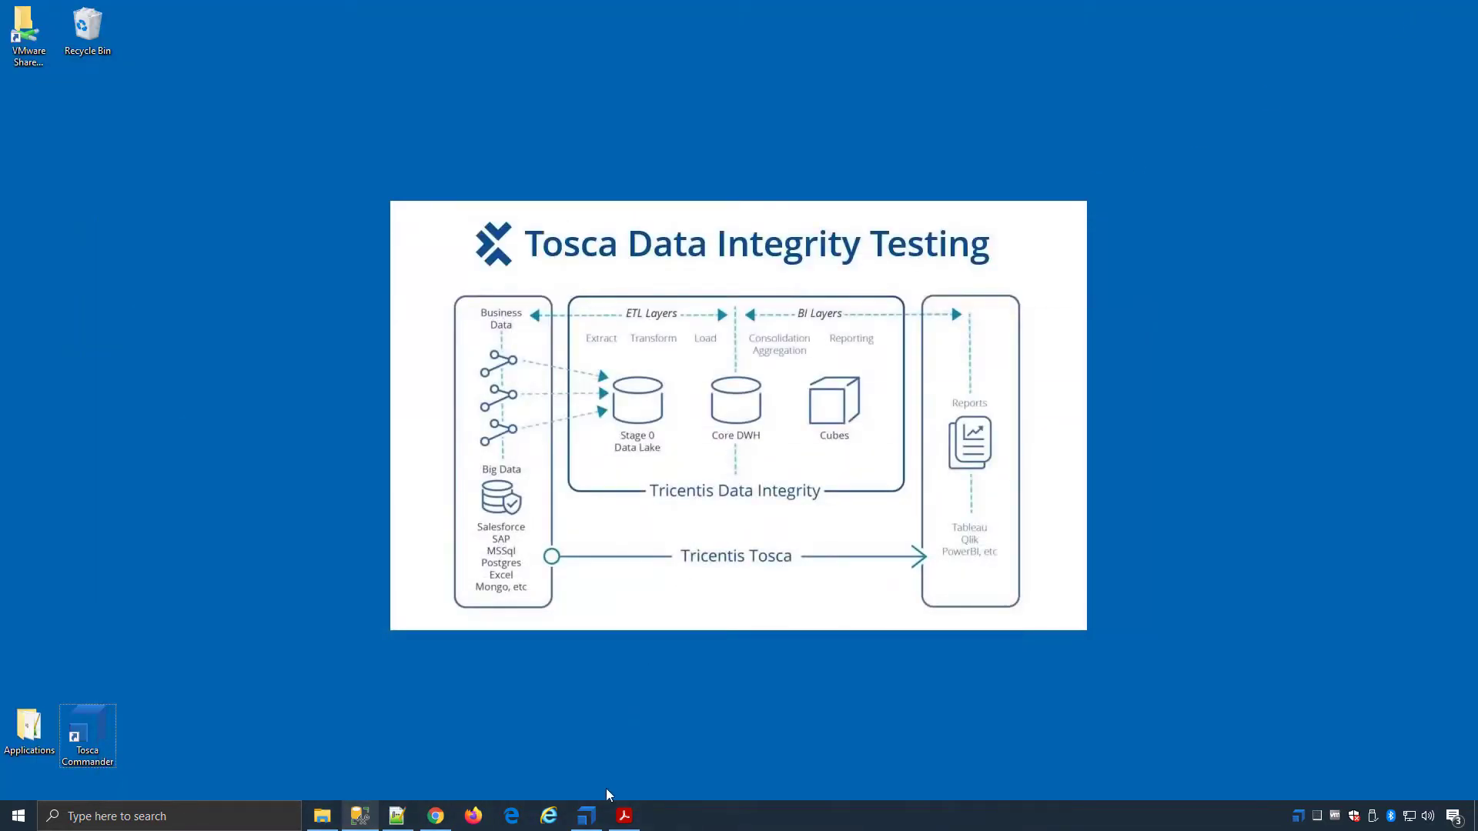
Restore Tosca Commander and view the Database to Database Metadata SQL Server template
click(588, 816)
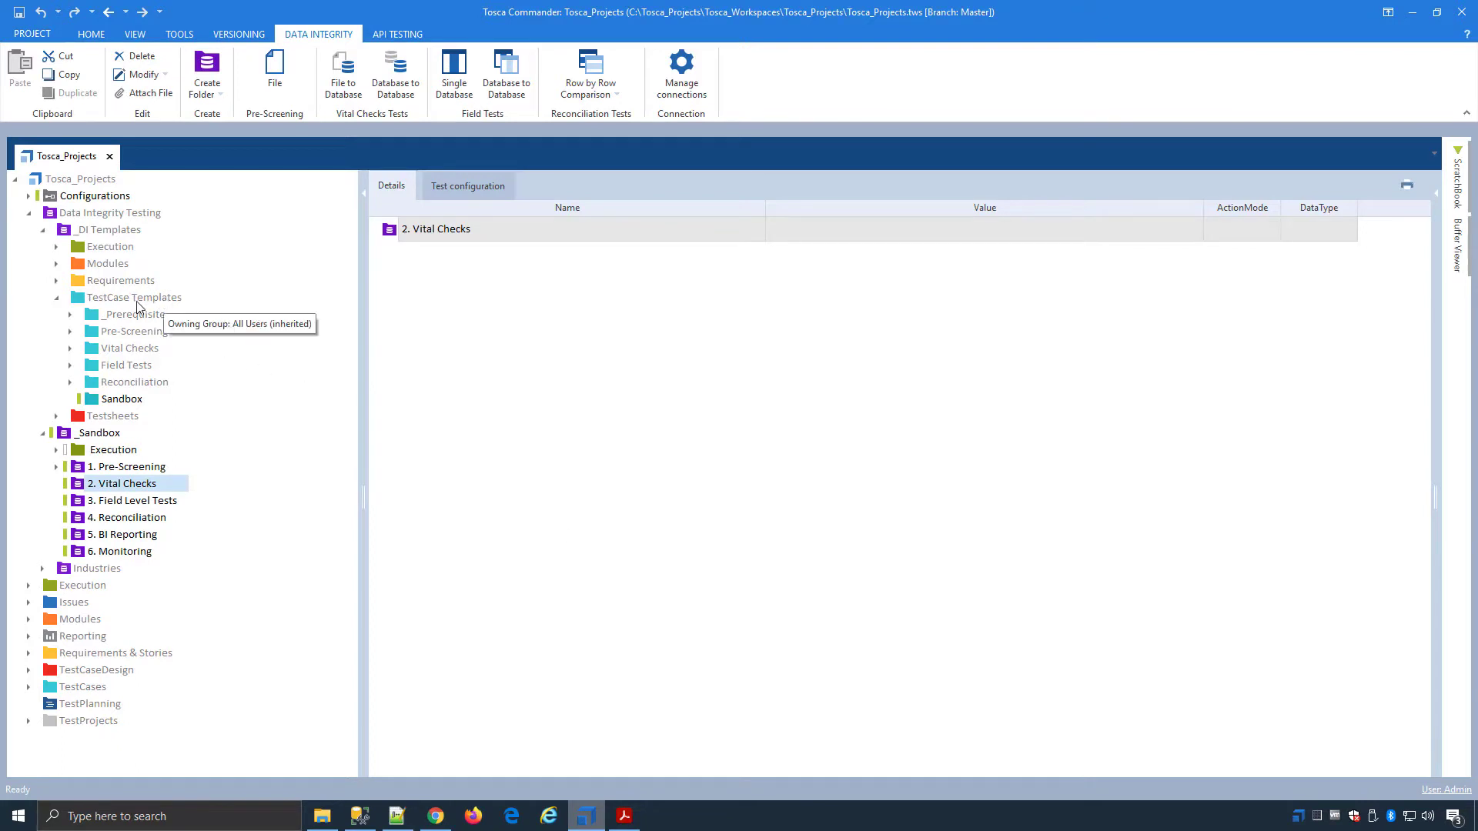
click(70, 349)
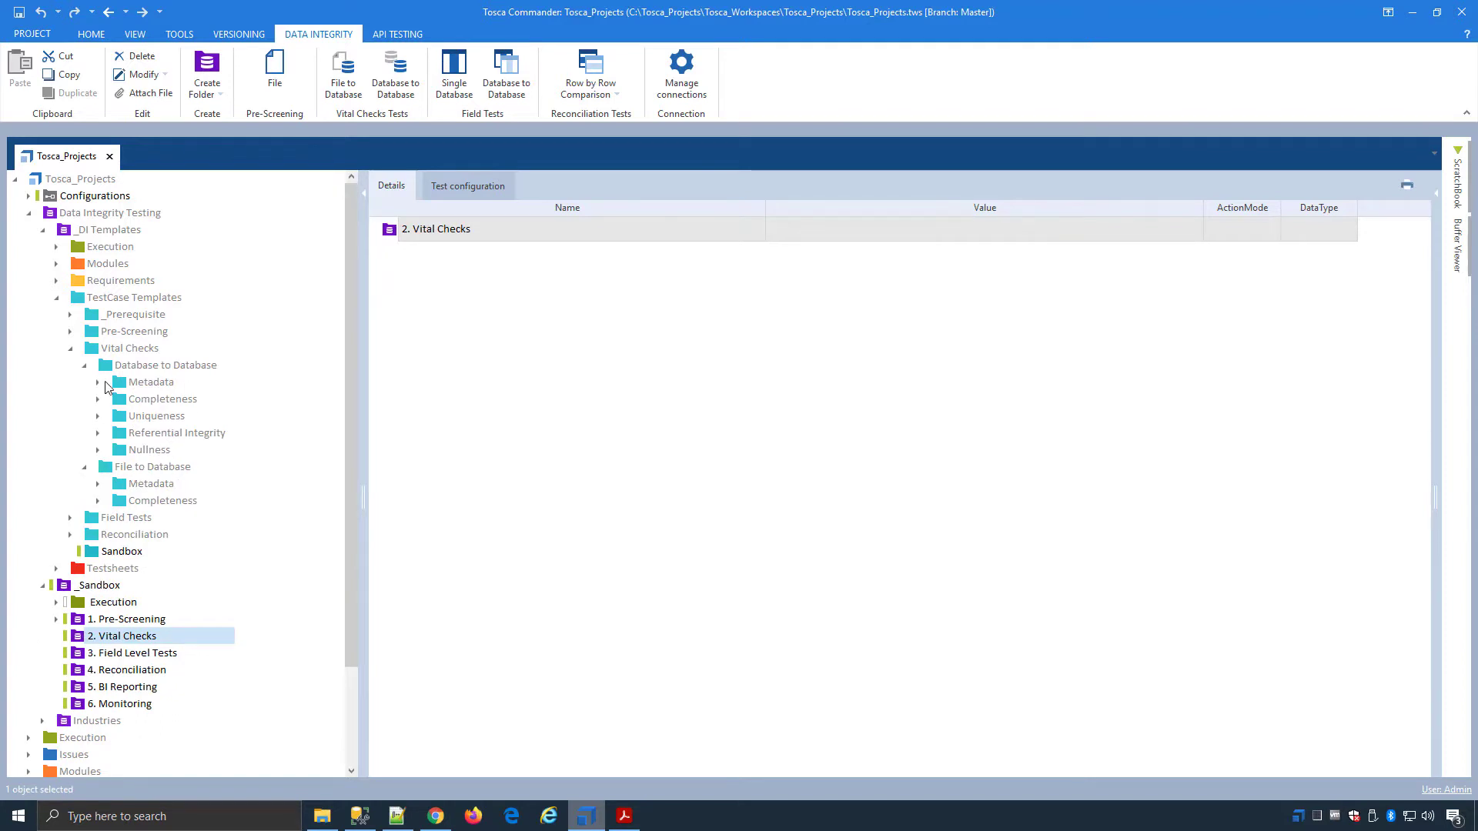
click(98, 383)
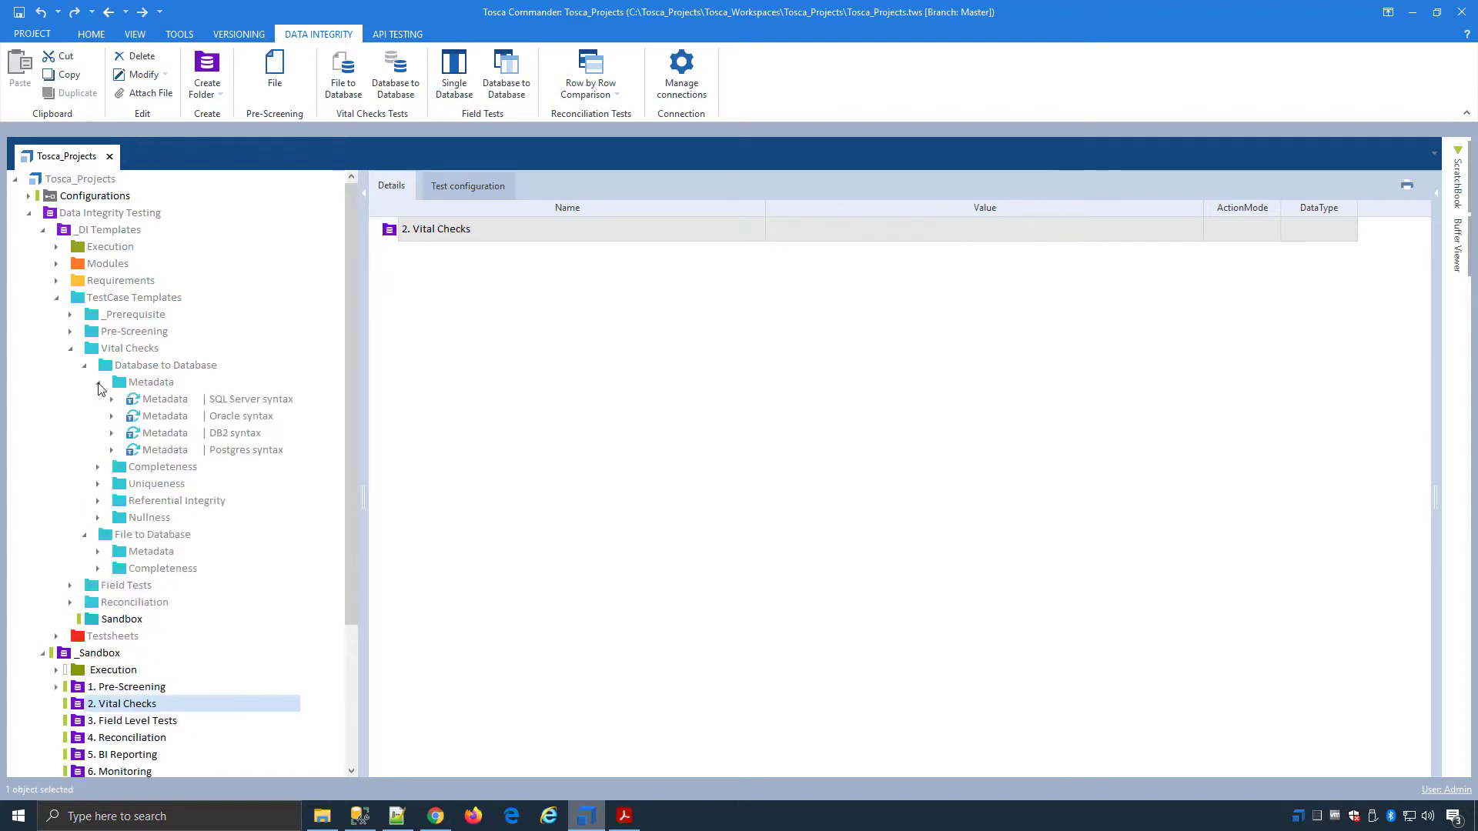
click(237, 401)
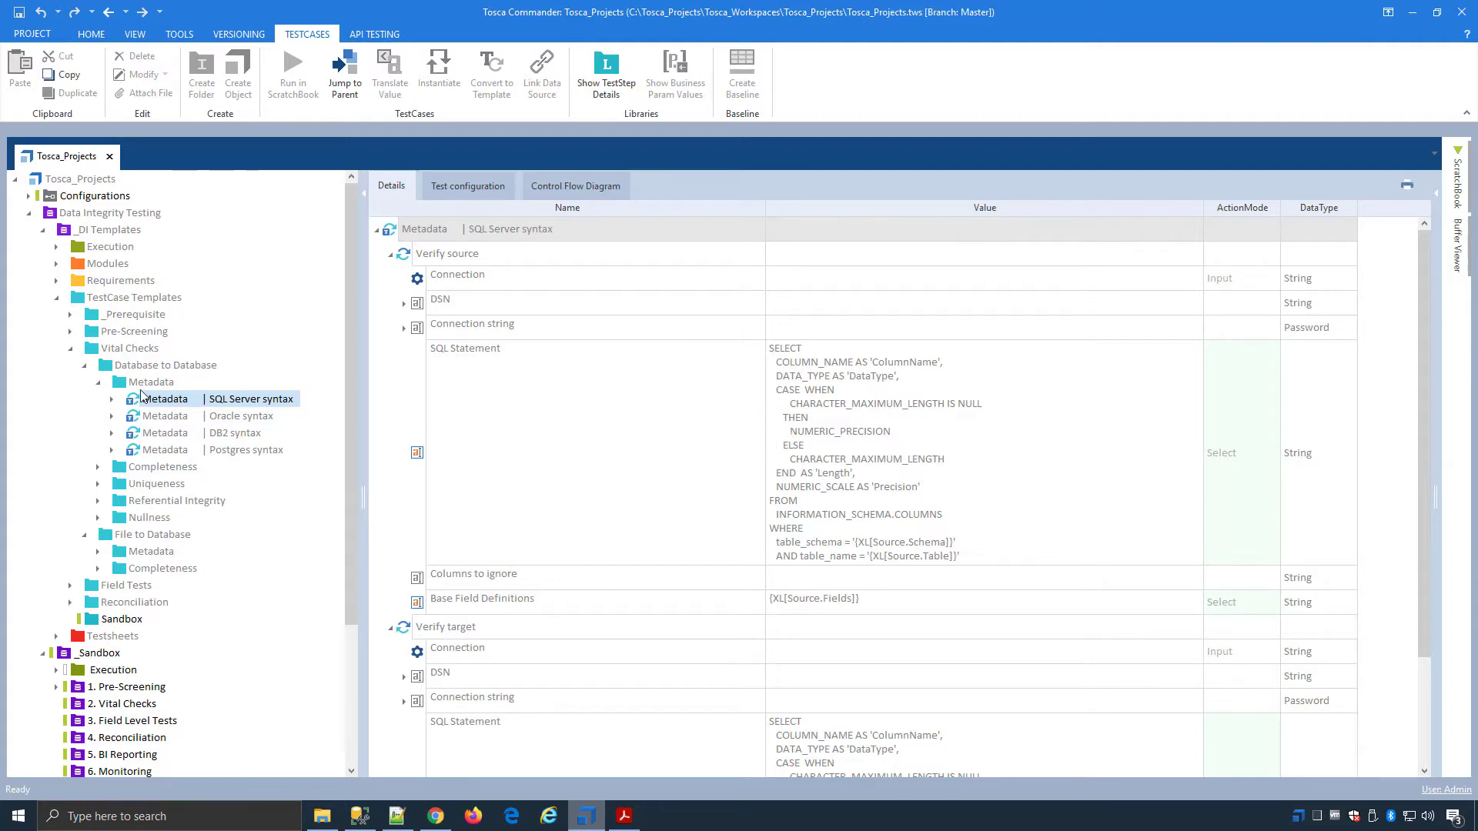
Collapse the TestCase Templates folders and select the 2. Vital Checks sandbox folder
click(71, 348)
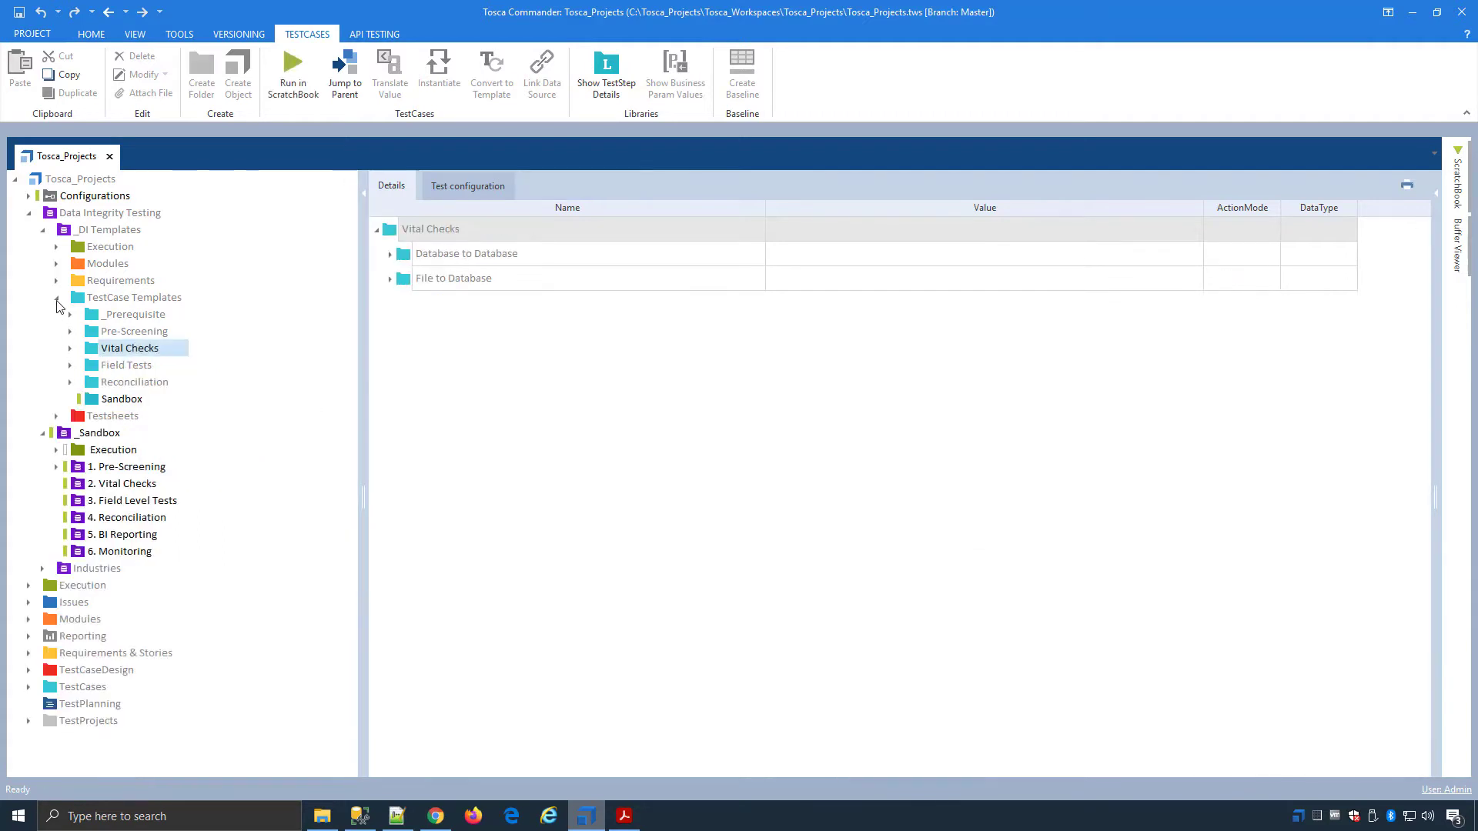
click(59, 298)
click(125, 385)
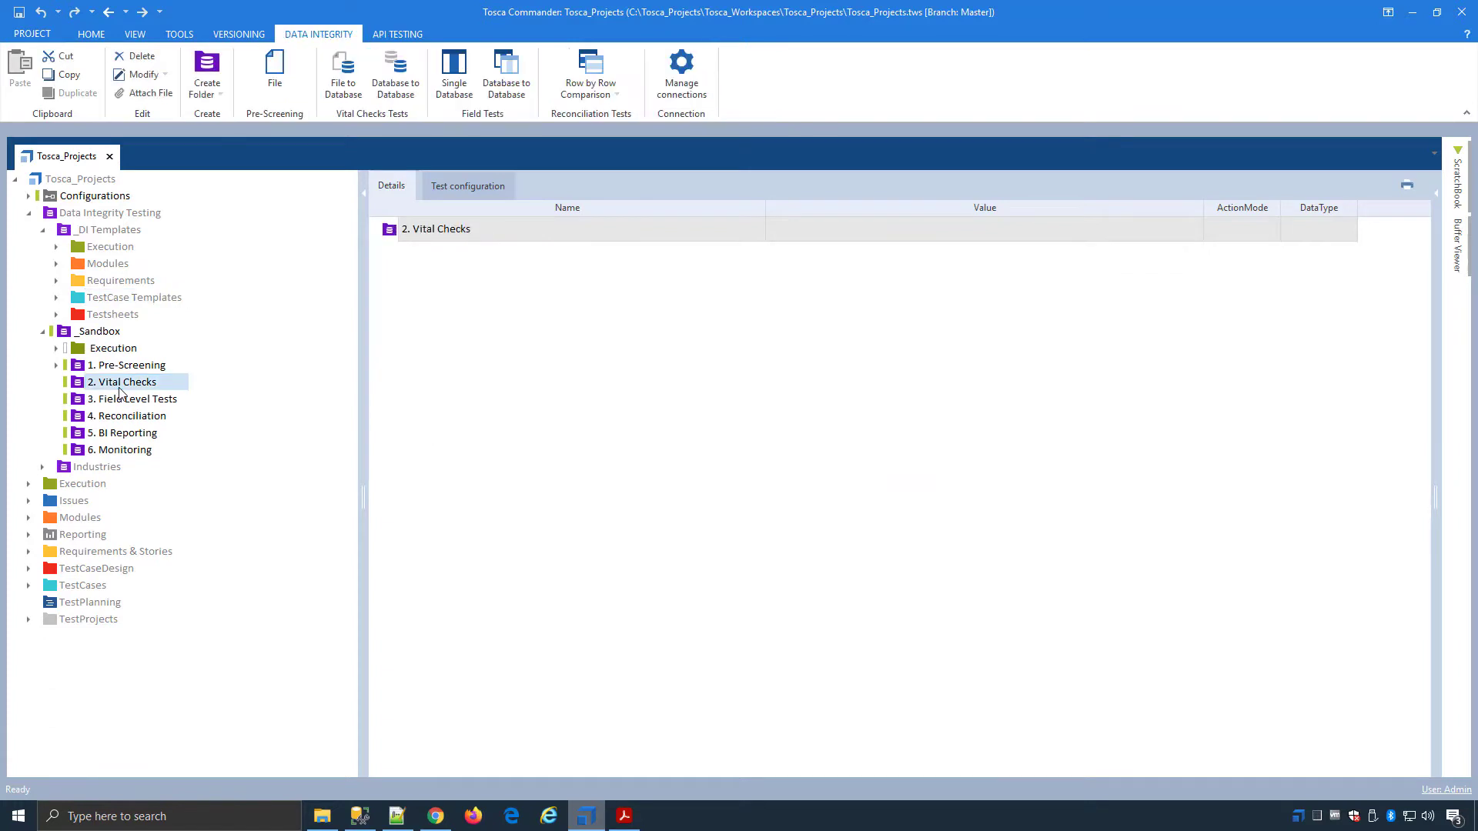
Start the Database to Database wizard with Medicare_Staging connected as source, loading 30 tables
click(395, 88)
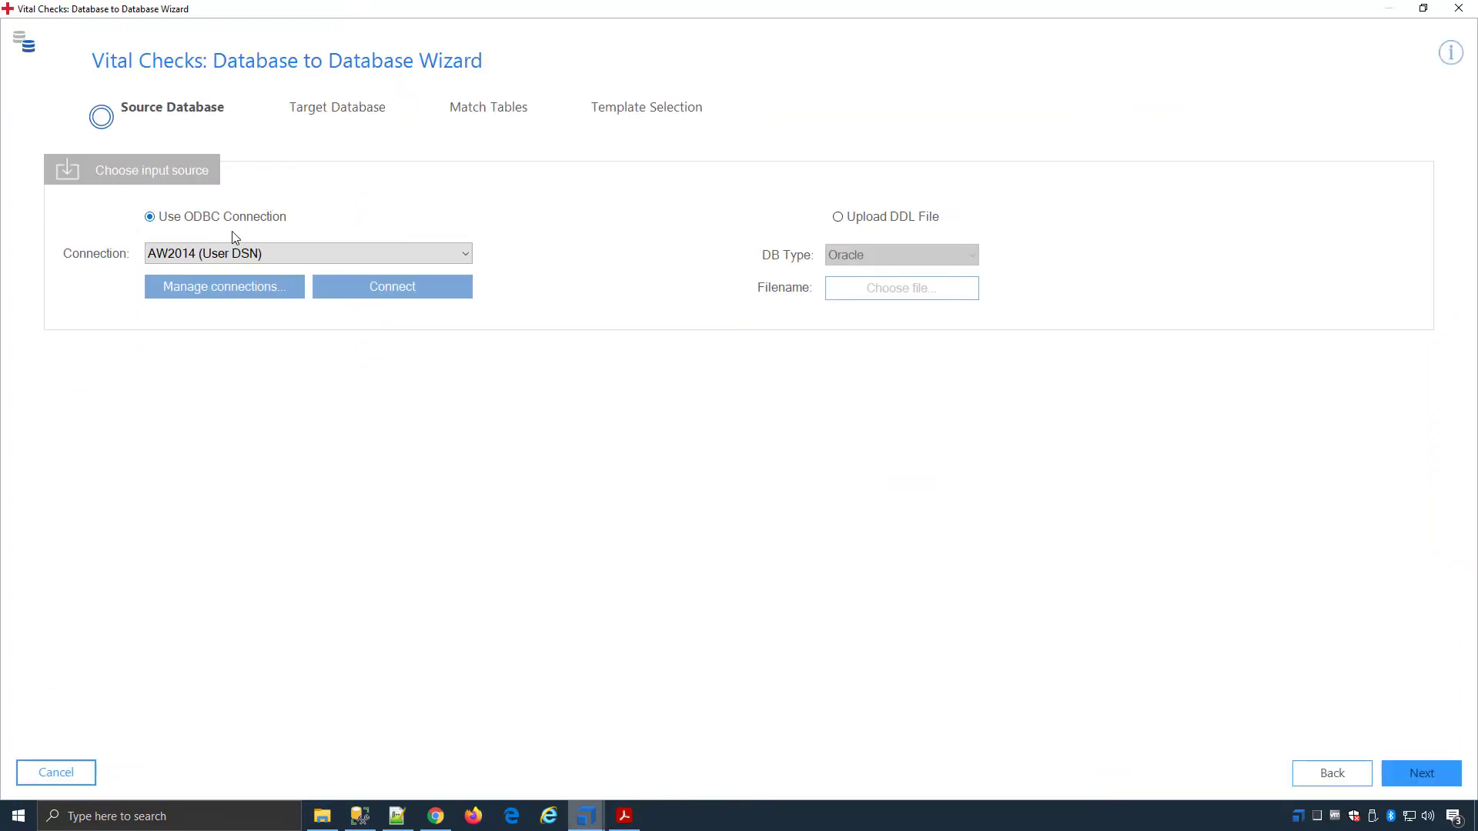
click(191, 256)
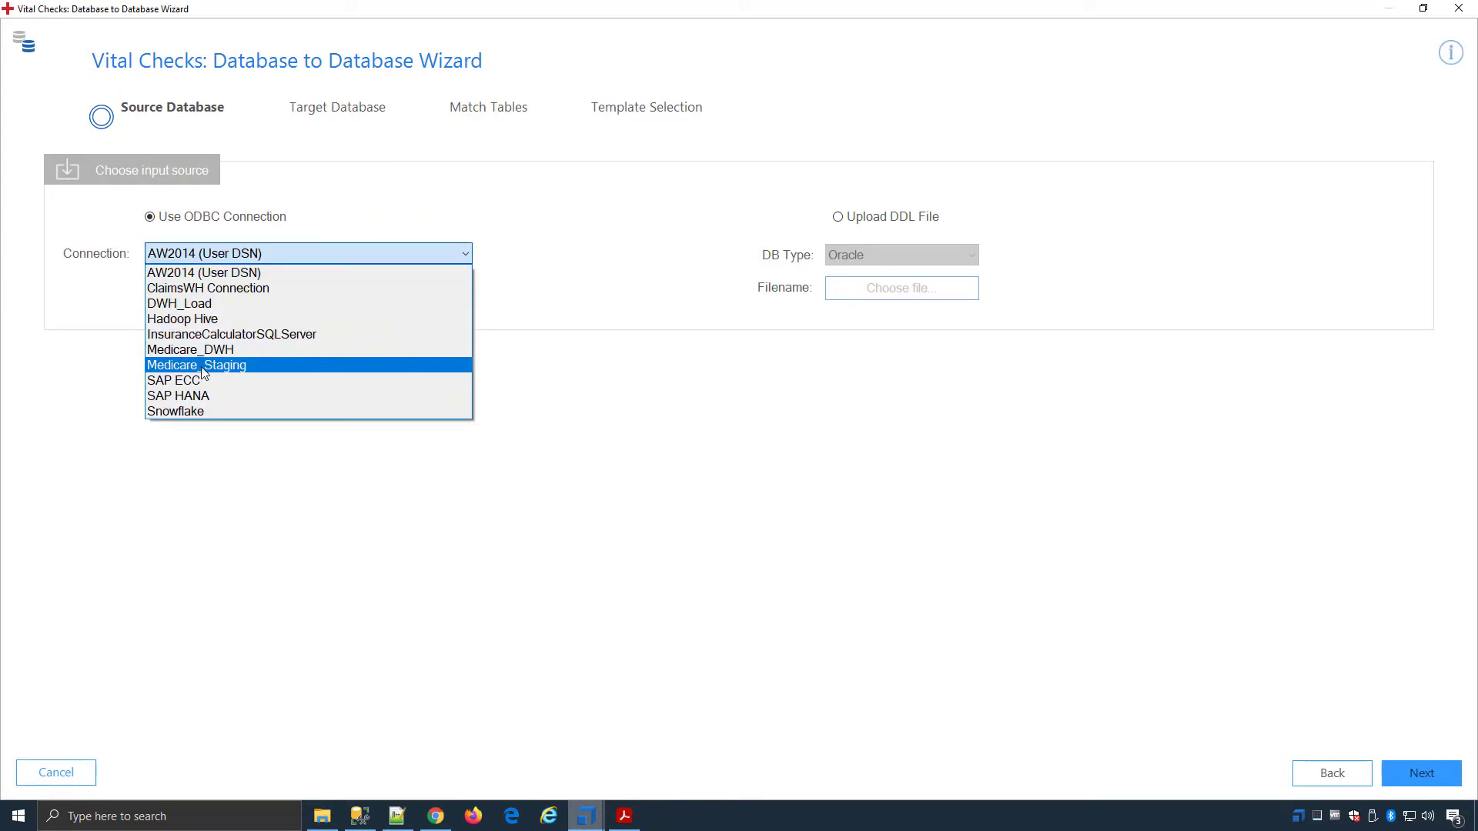
click(204, 367)
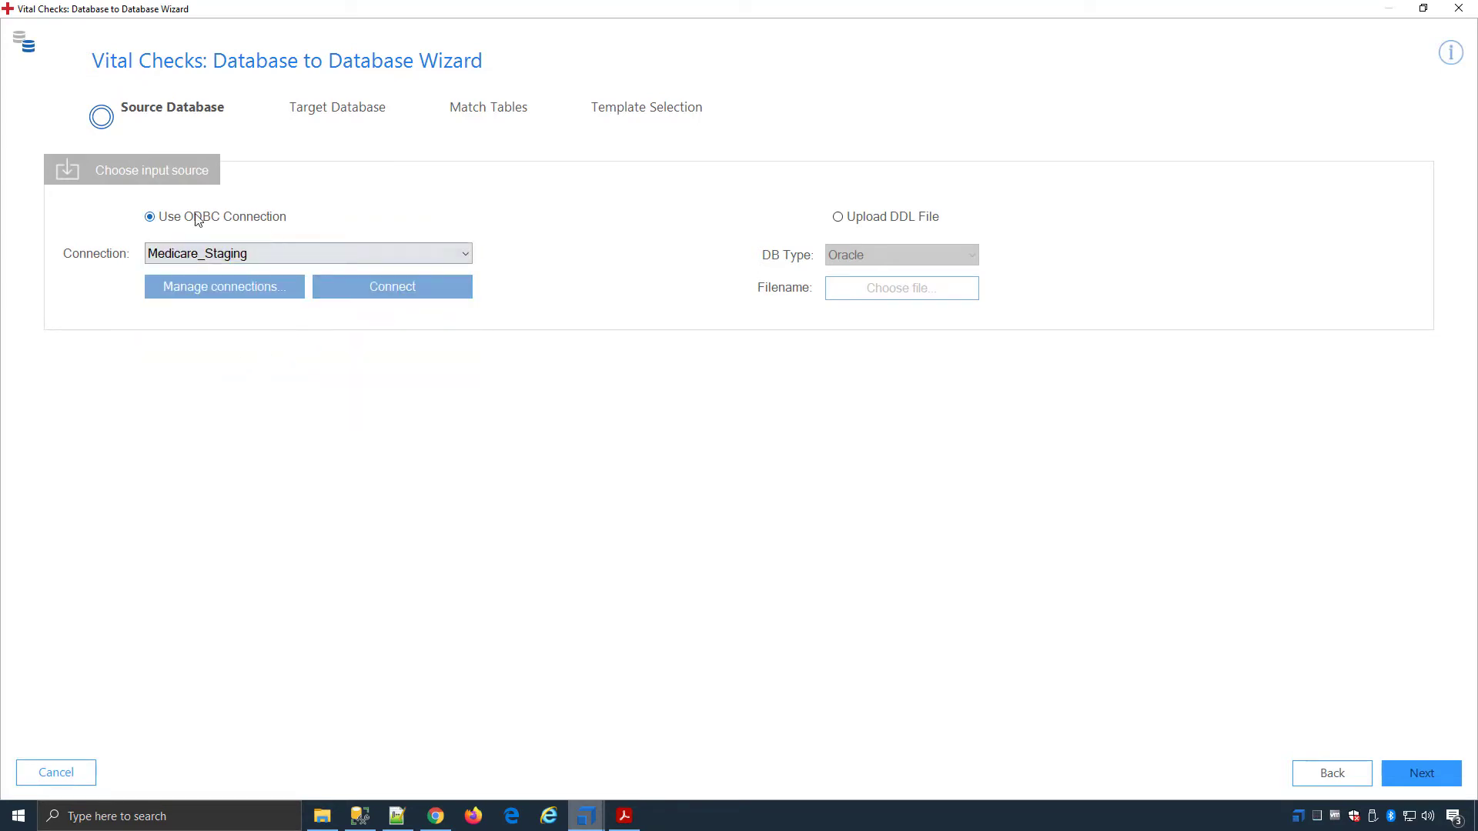
click(429, 290)
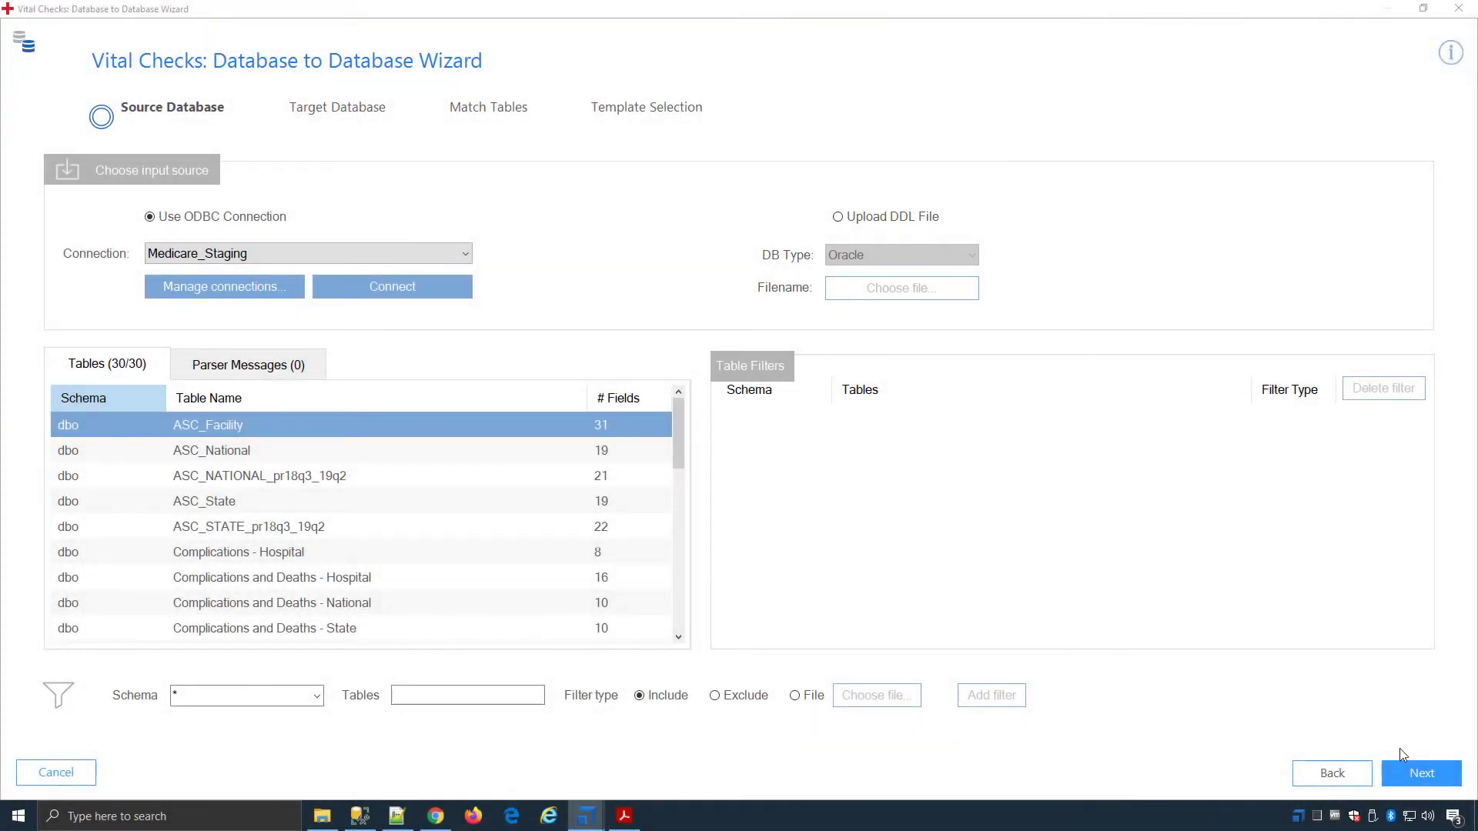
Connect Medicare_DWH as the target database, loading 33 tables
click(1408, 767)
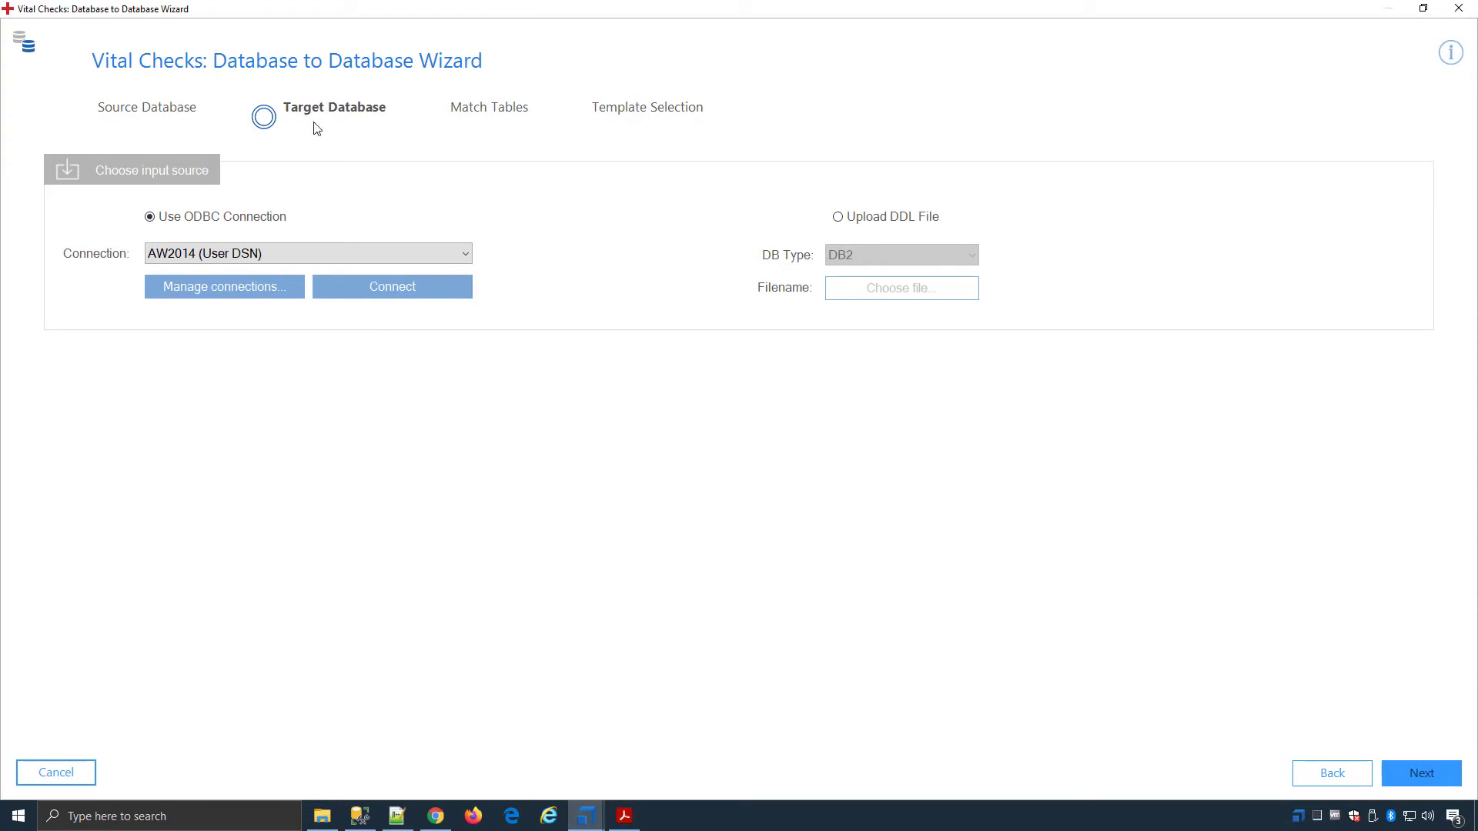
click(226, 256)
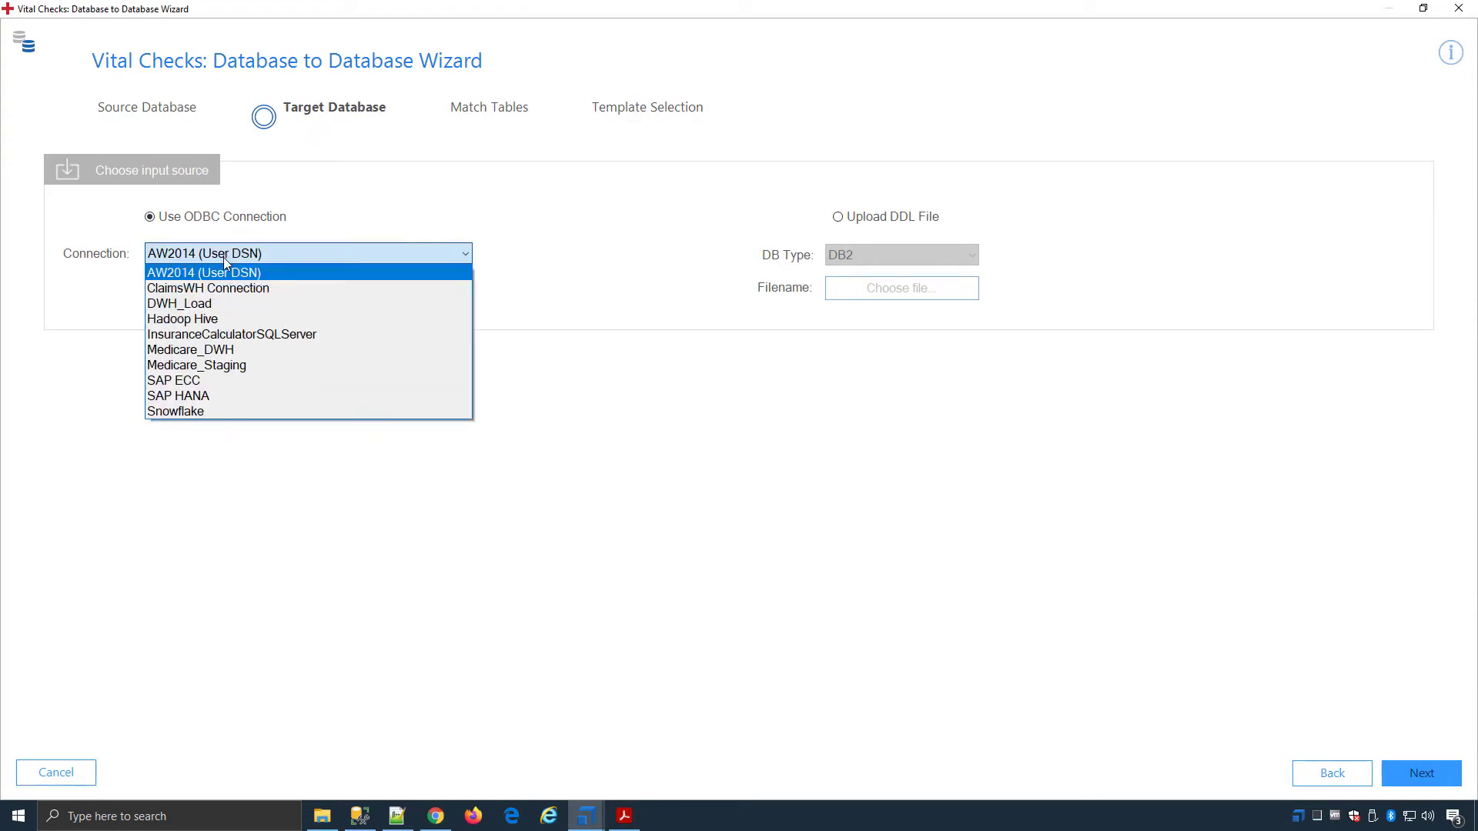
click(204, 350)
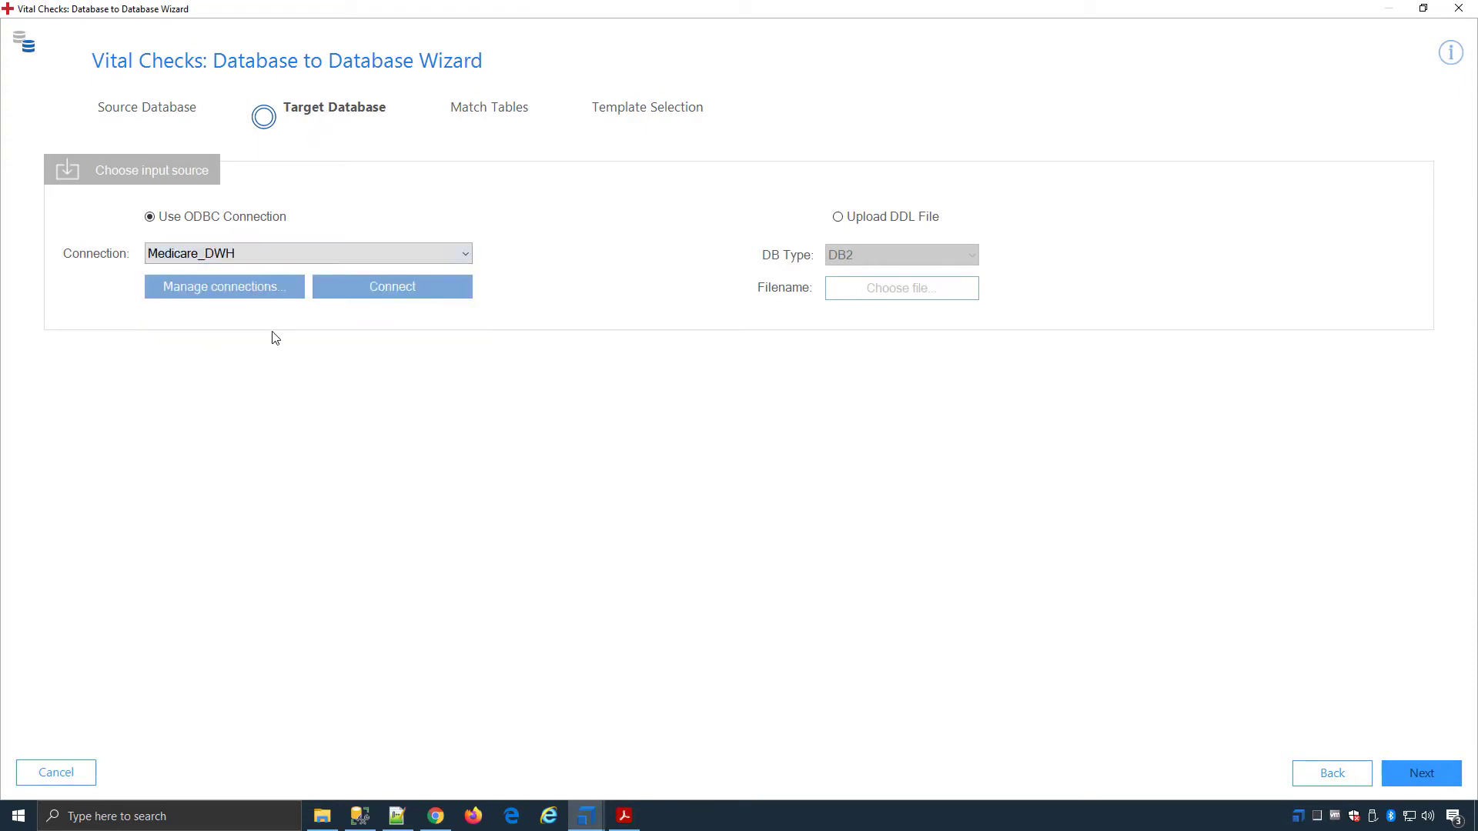
click(391, 288)
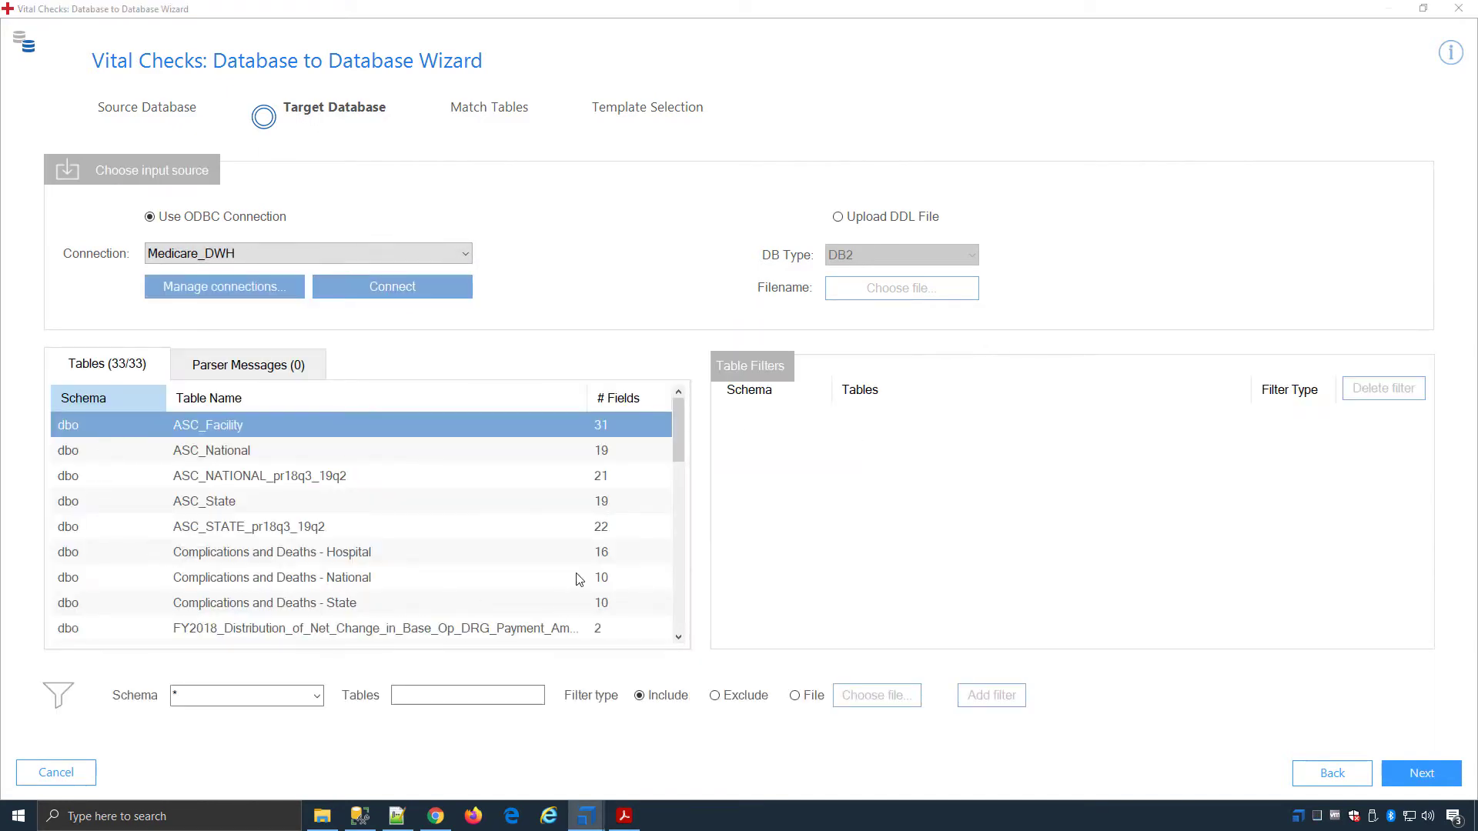
Auto-match source and target tables and review the ASC_Facility field matching
click(1410, 770)
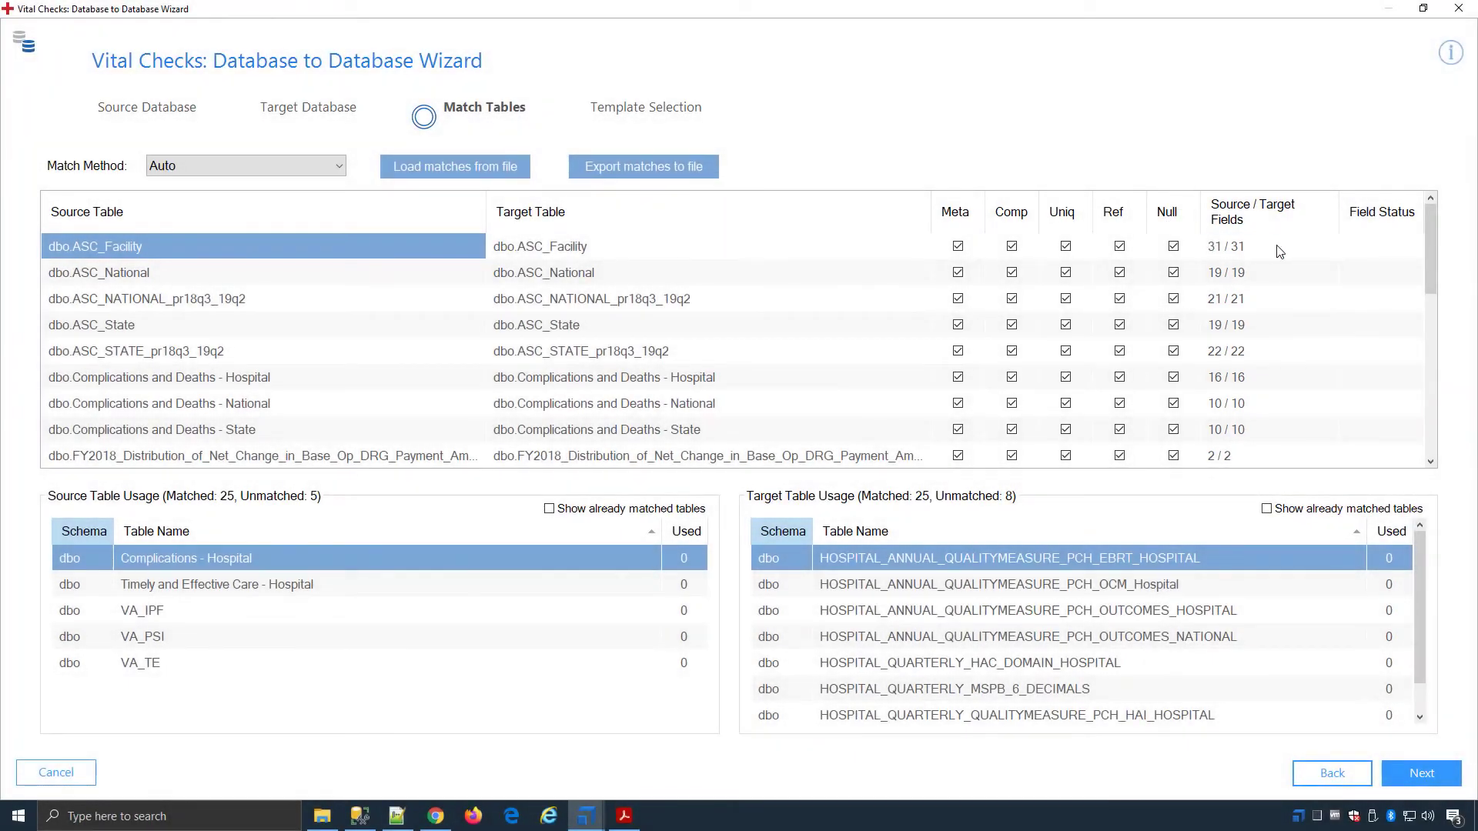
click(1281, 248)
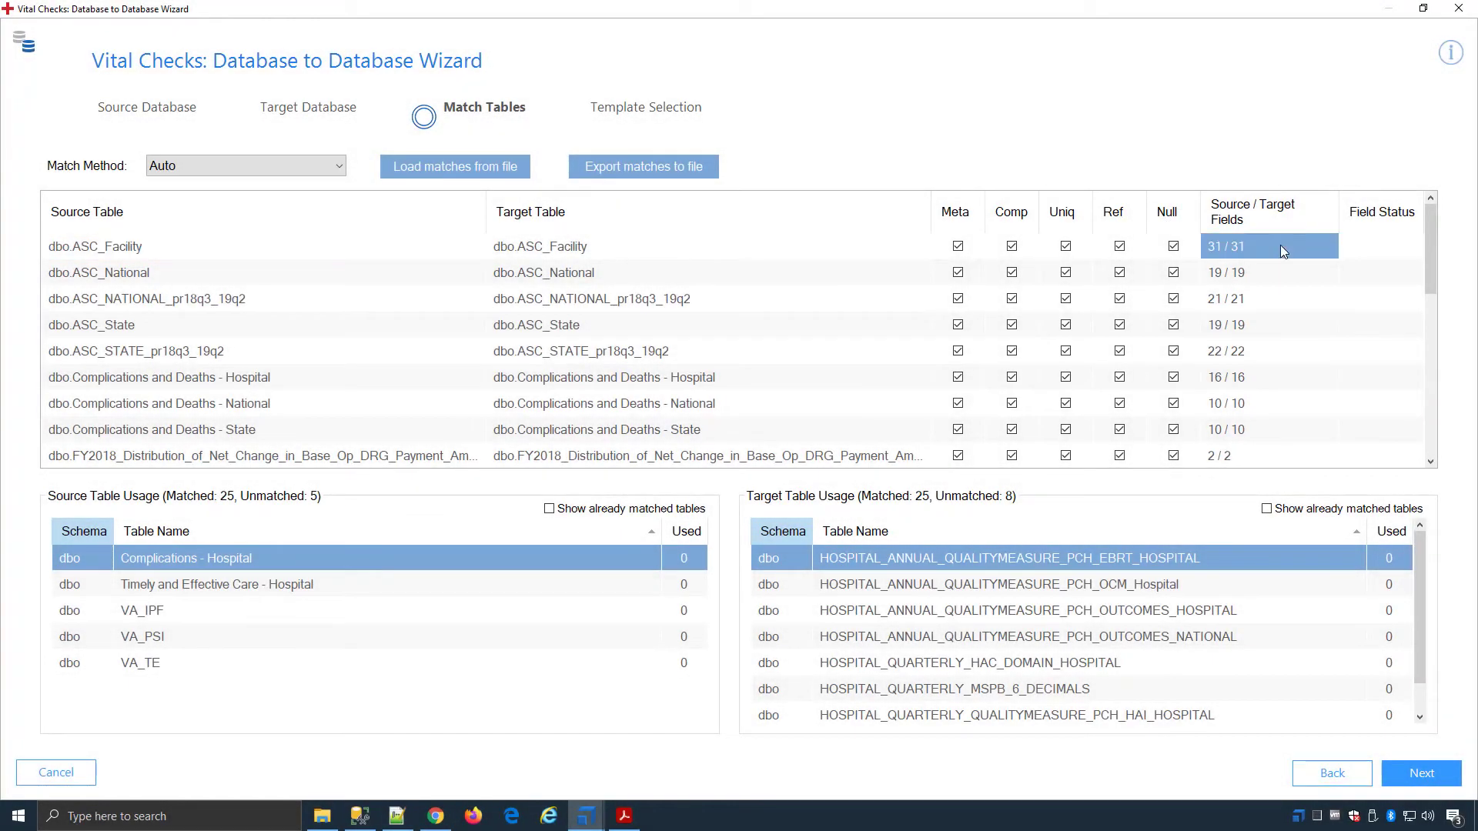
double_click(1281, 246)
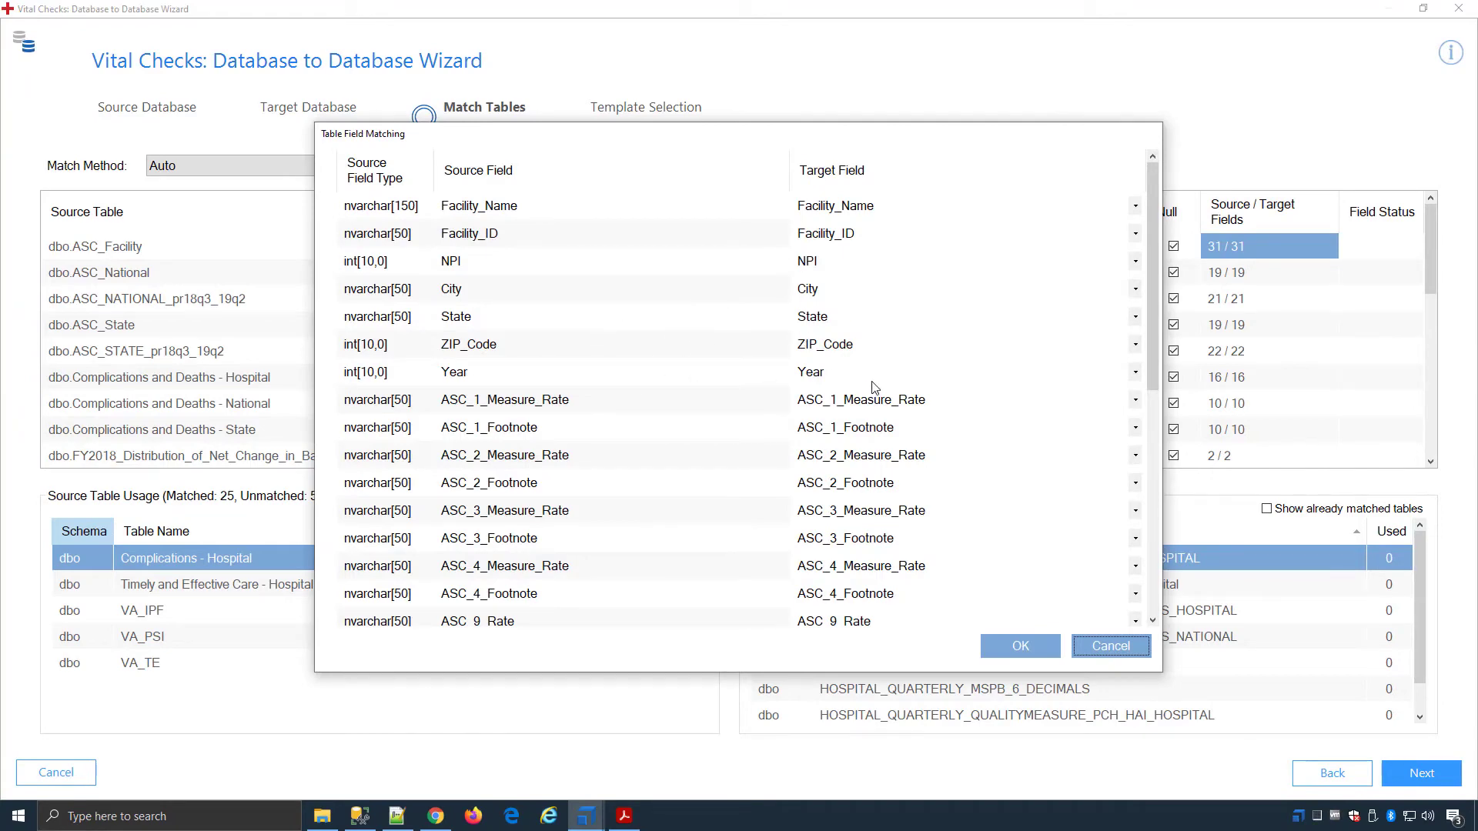
click(1108, 646)
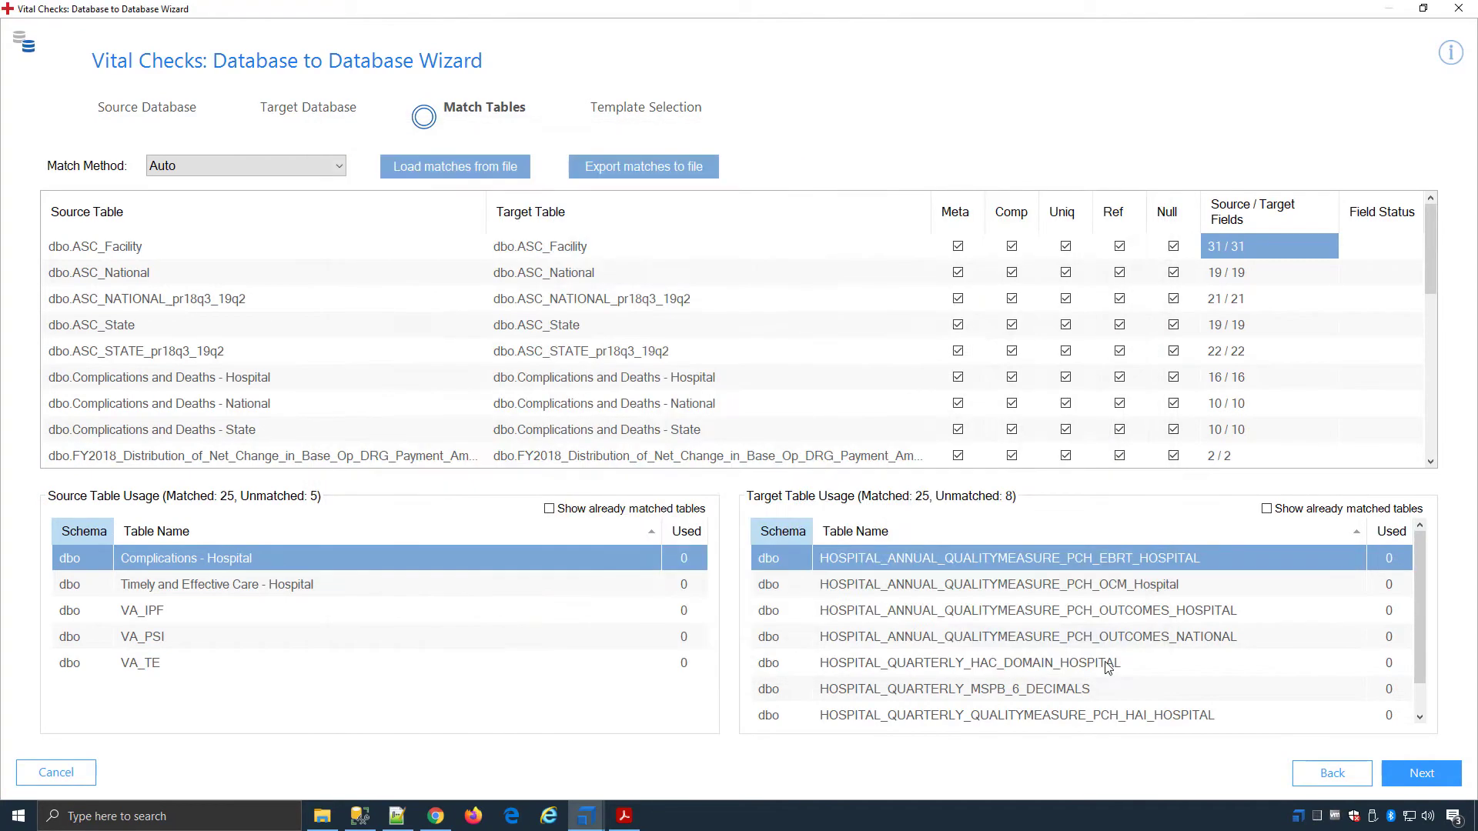
Enable Create ExecutionList in Template Selection and finish, generating 77 vital check tests
click(1428, 778)
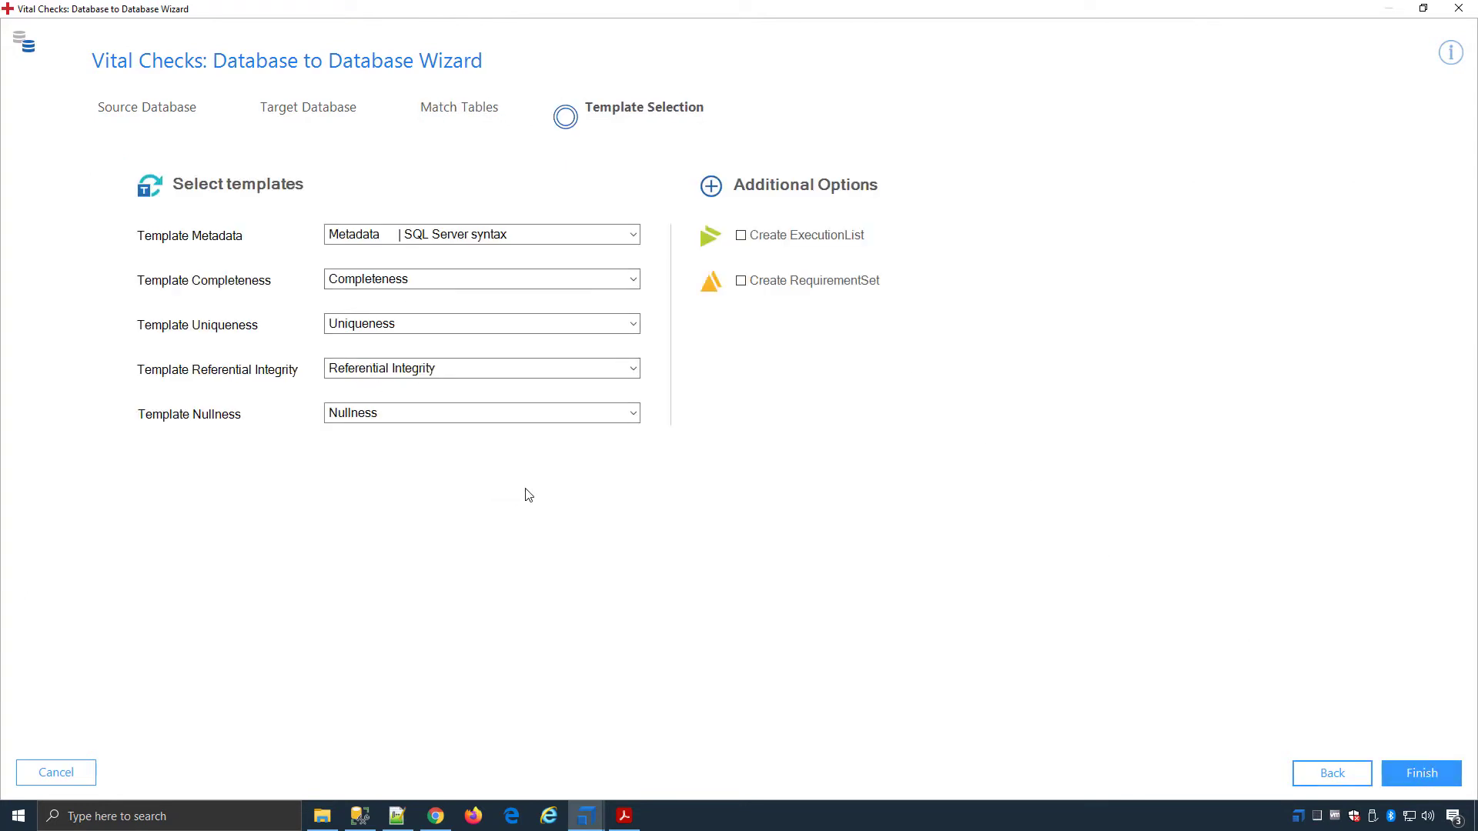
click(778, 238)
click(1419, 774)
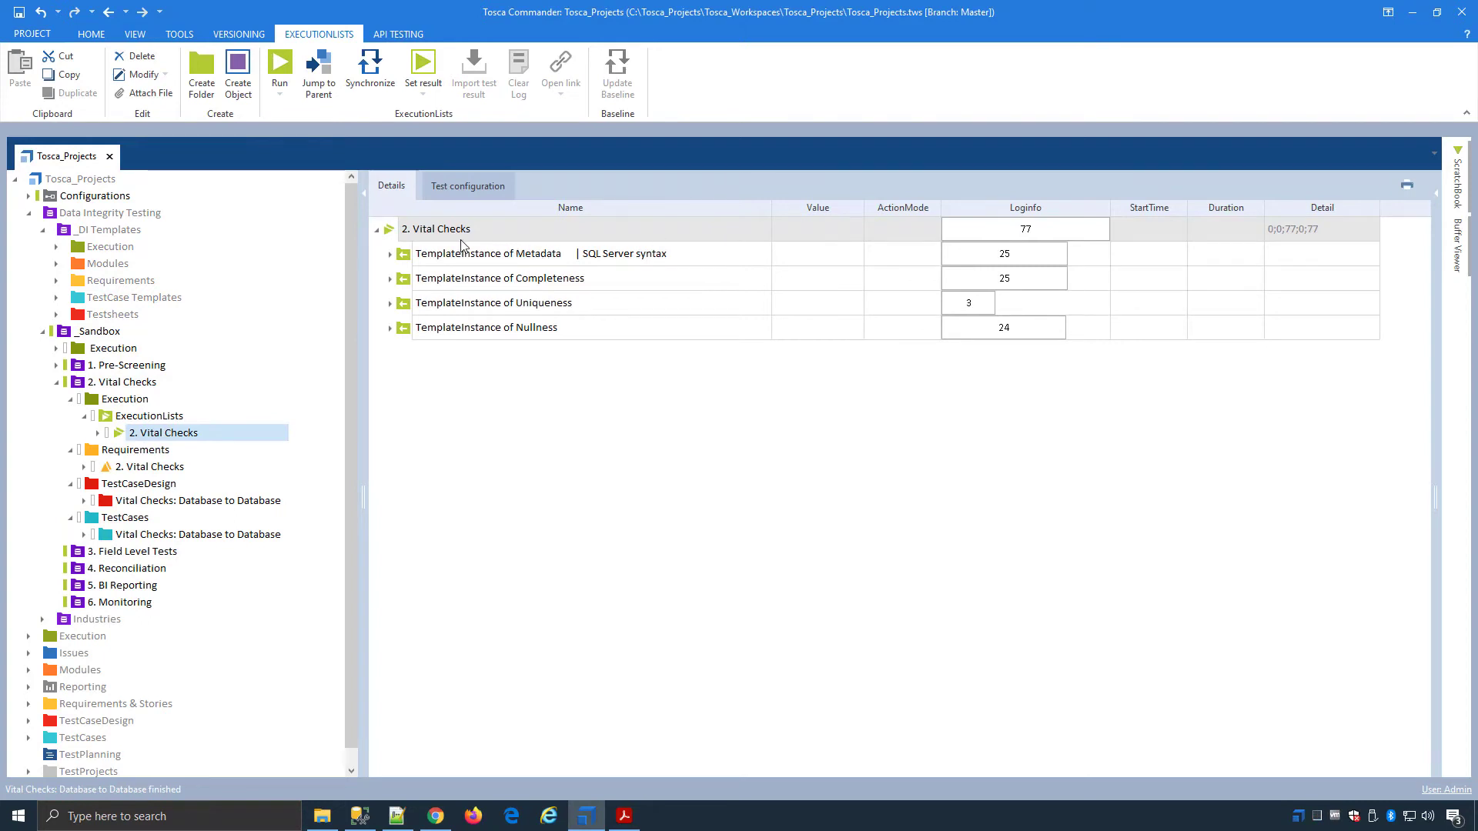
Inspect the Metadata instance's parallel block table tests, then expand the generated test case design
click(389, 255)
click(404, 278)
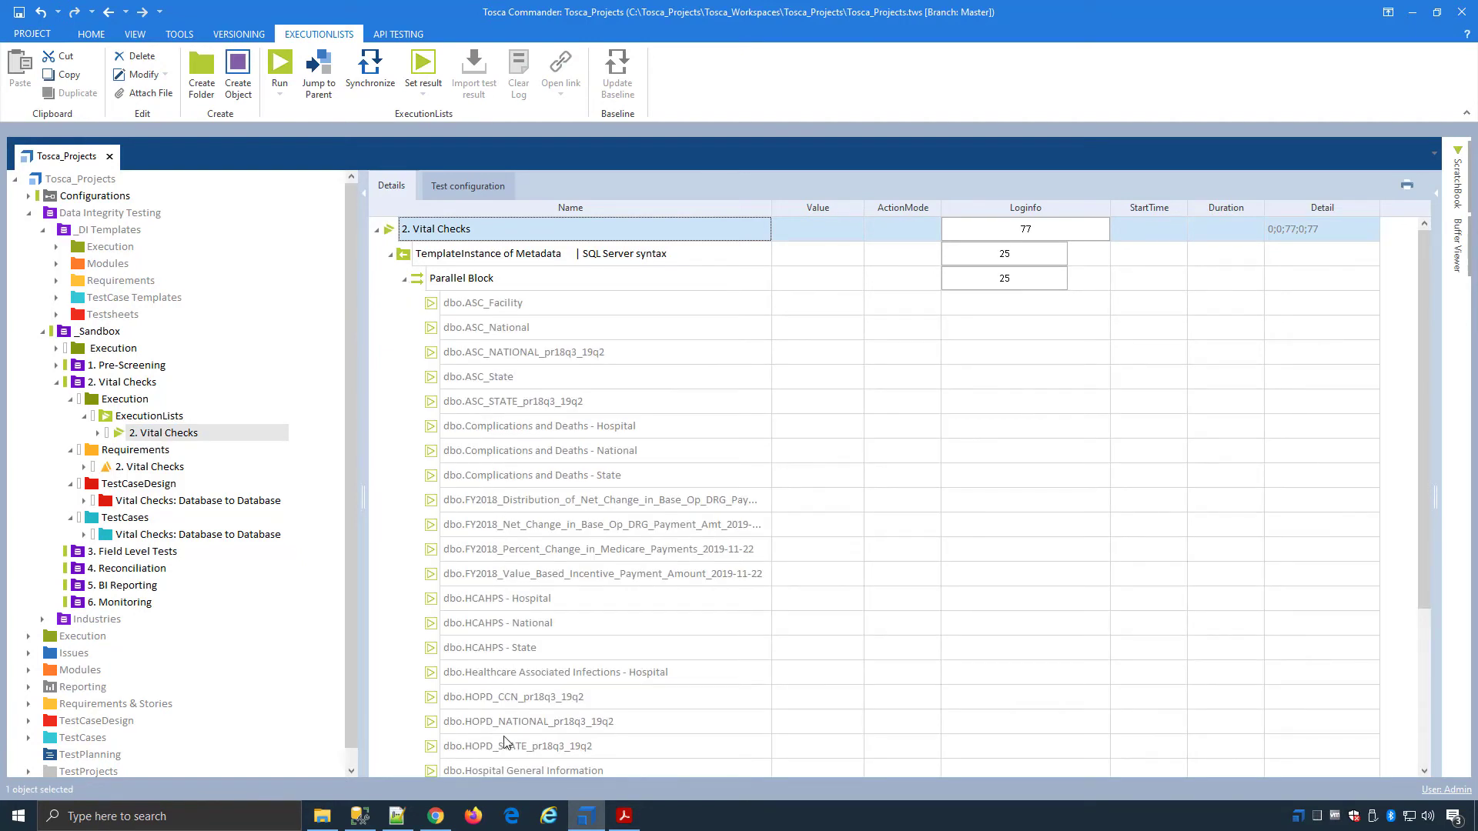
click(403, 278)
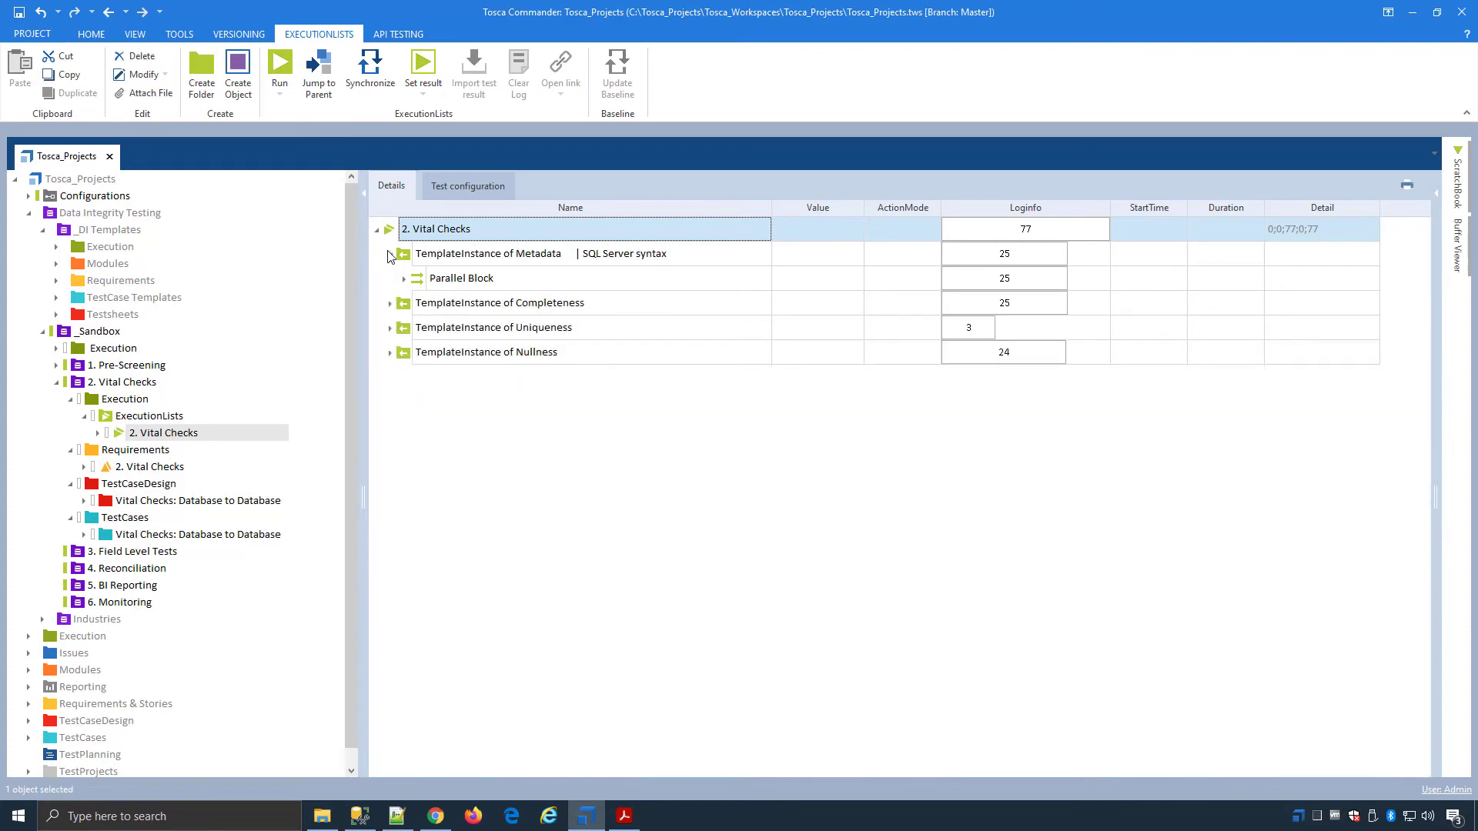
click(390, 254)
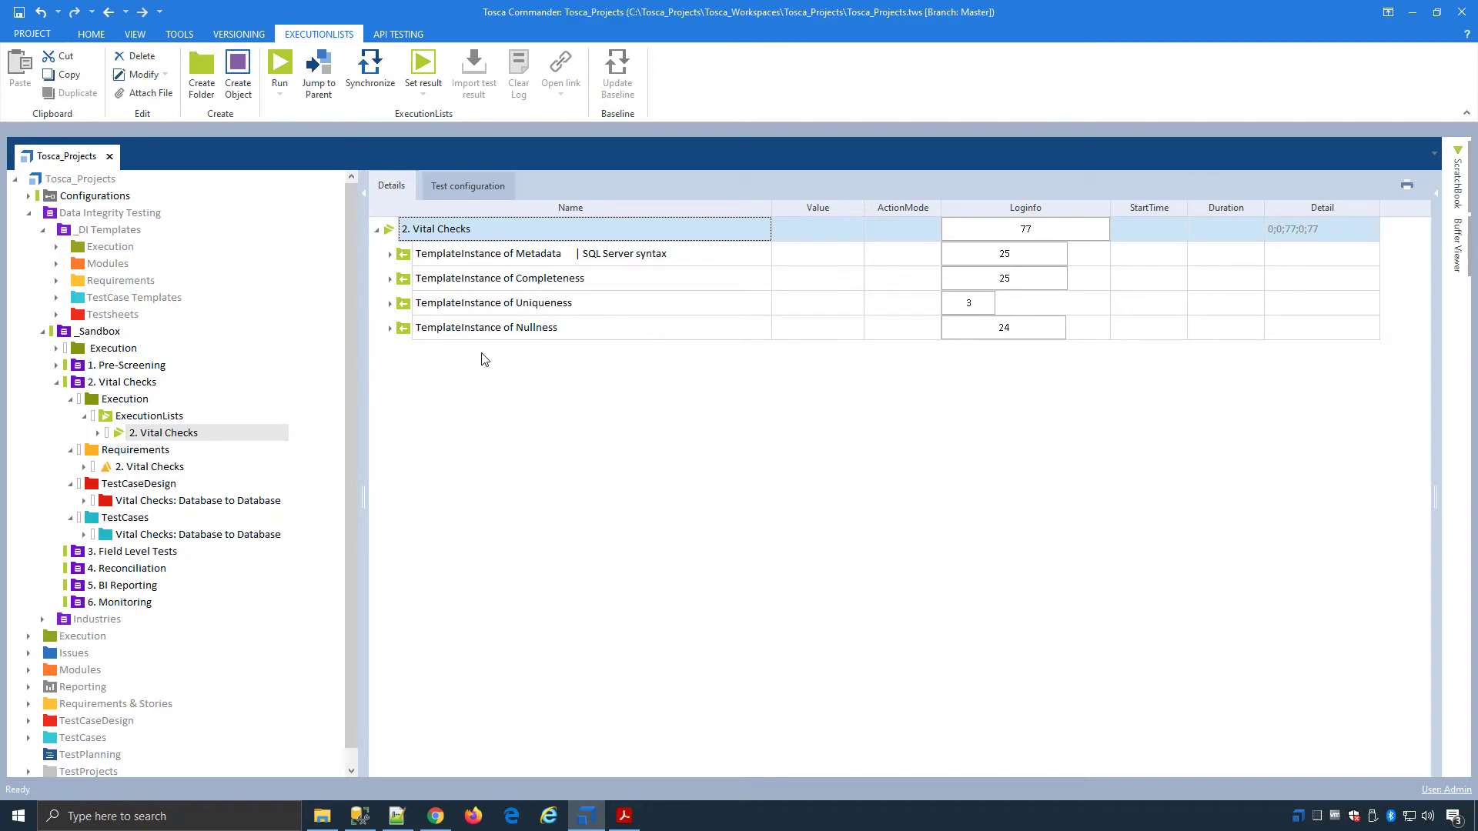
click(84, 501)
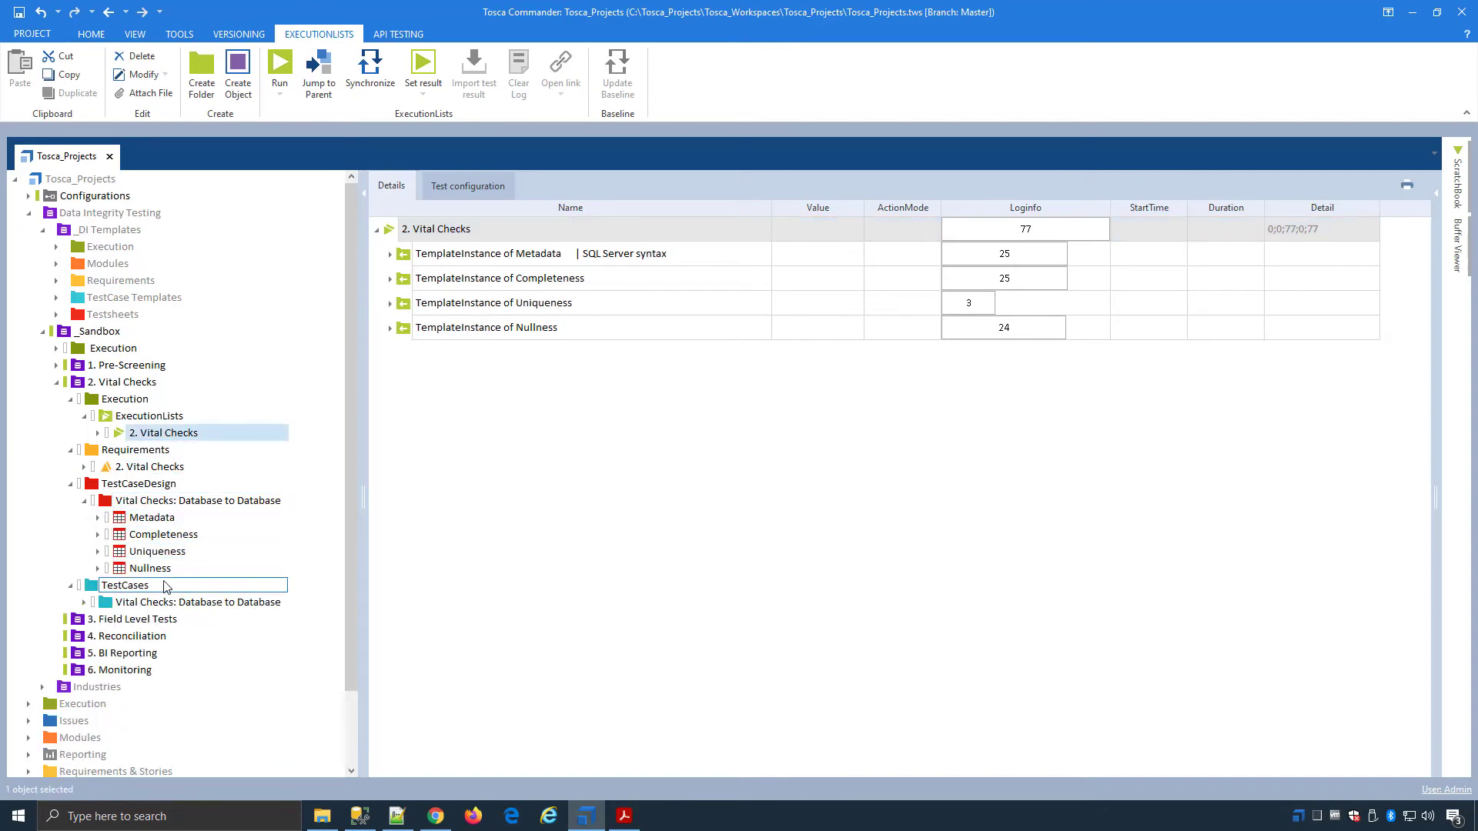
View the Metadata test sheet's Target schema and table details
click(152, 519)
click(389, 329)
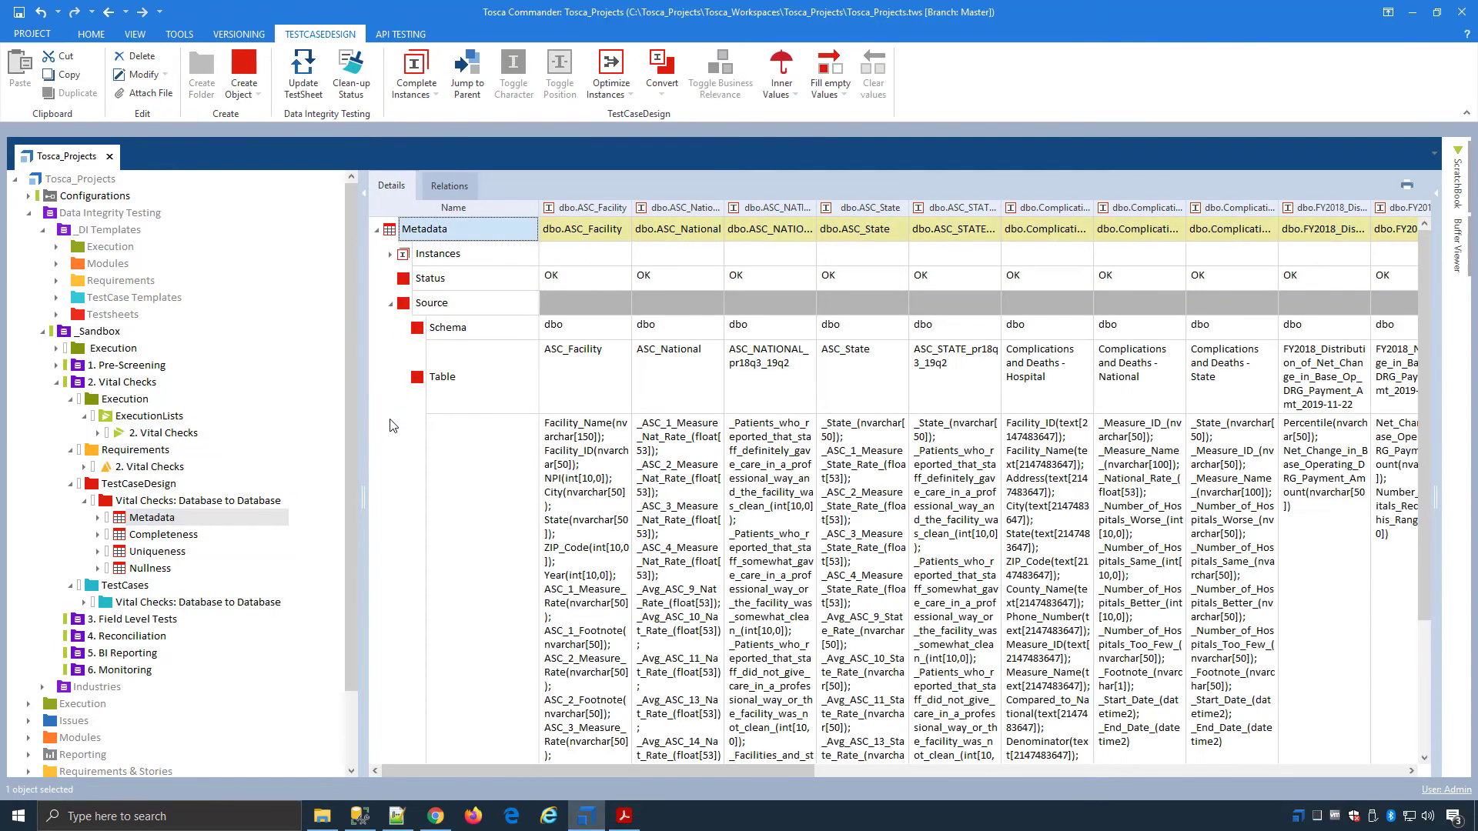
scroll(395, 469, down, 5)
click(391, 229)
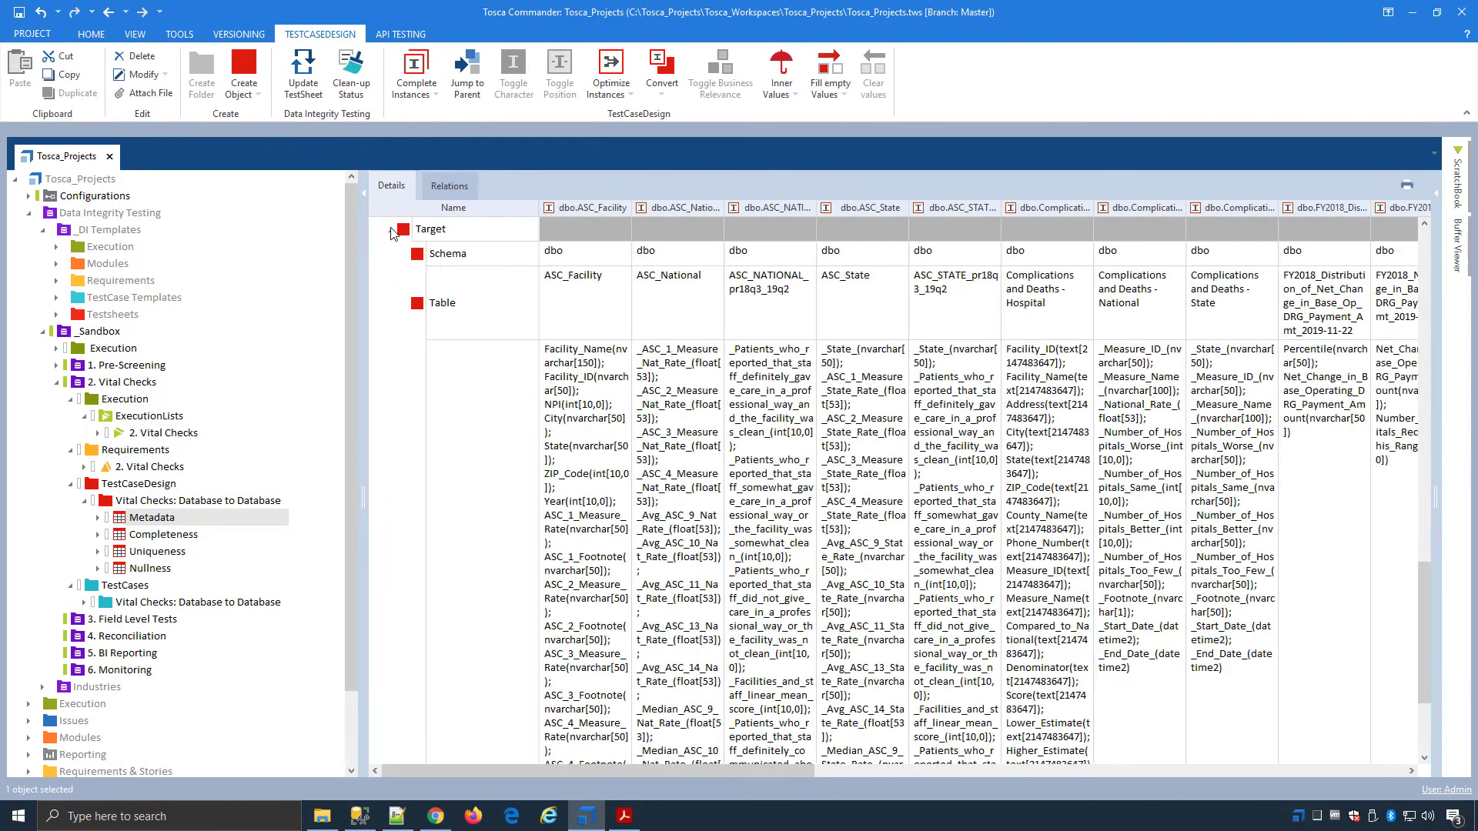
Expand the generated Metadata test cases down to per-table checks such as dbo.ASC_Facility
click(592, 358)
click(84, 604)
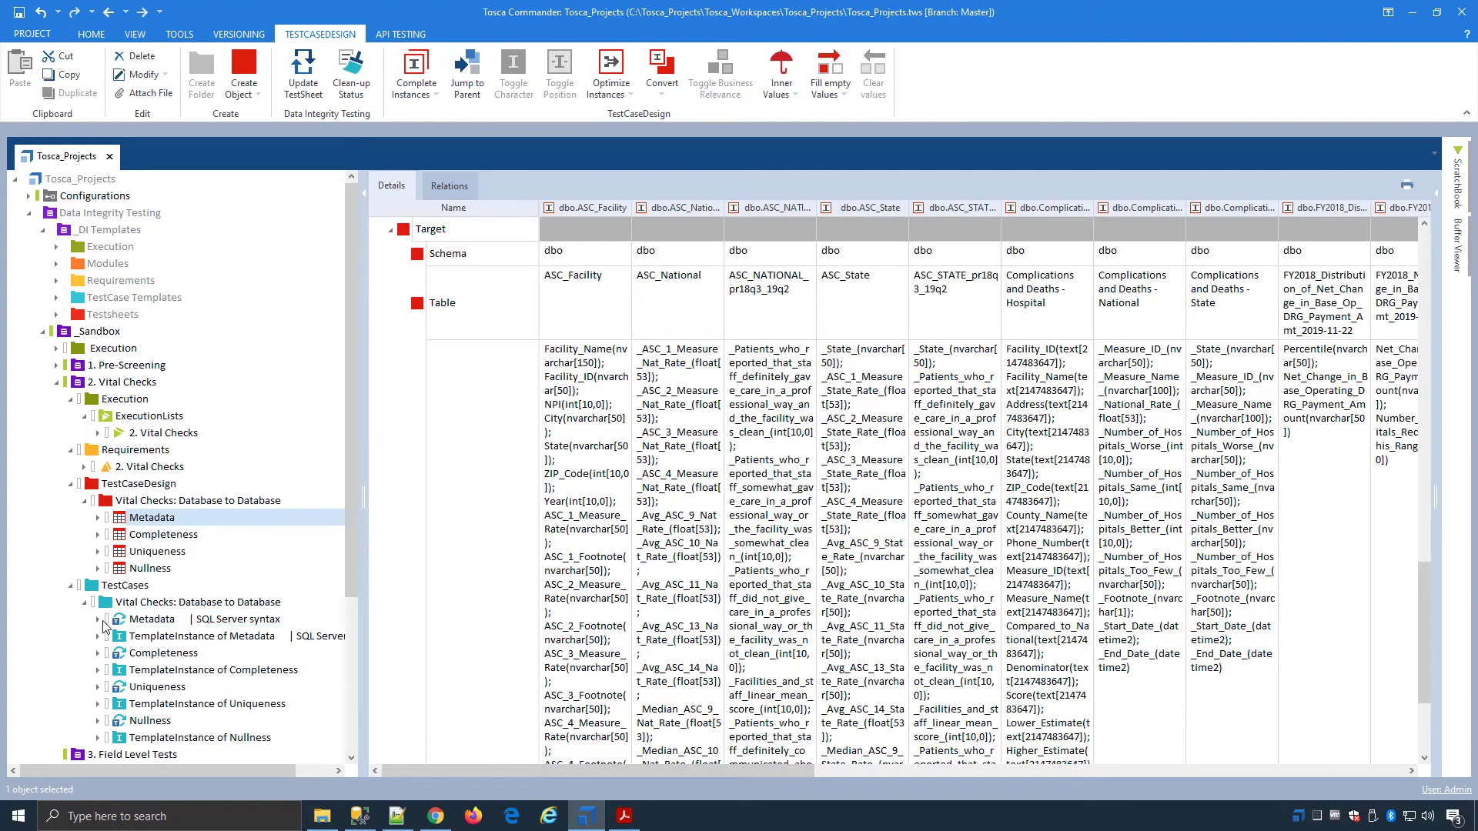
click(98, 621)
click(100, 671)
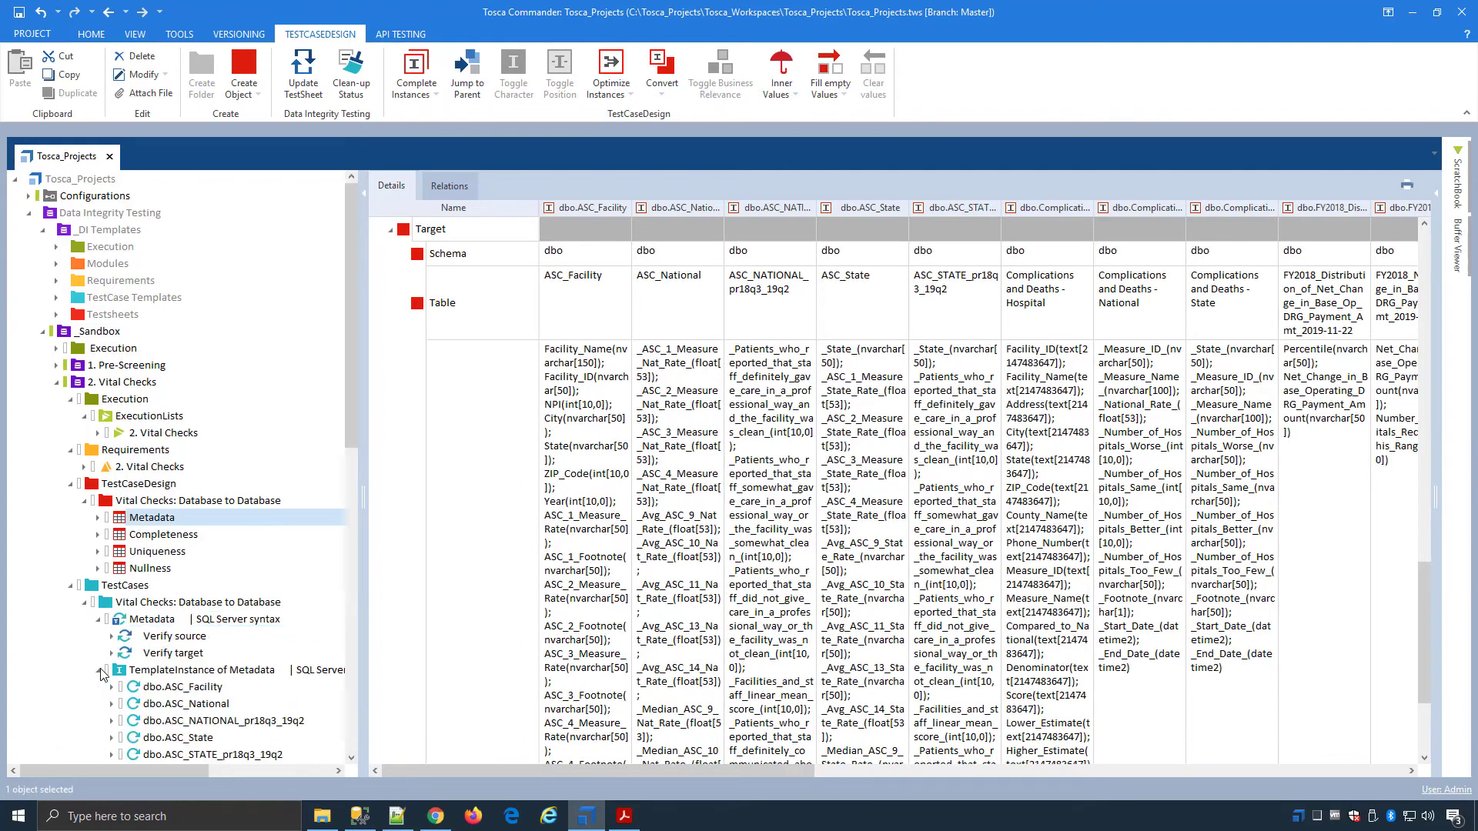
scroll(258, 569, down, 1)
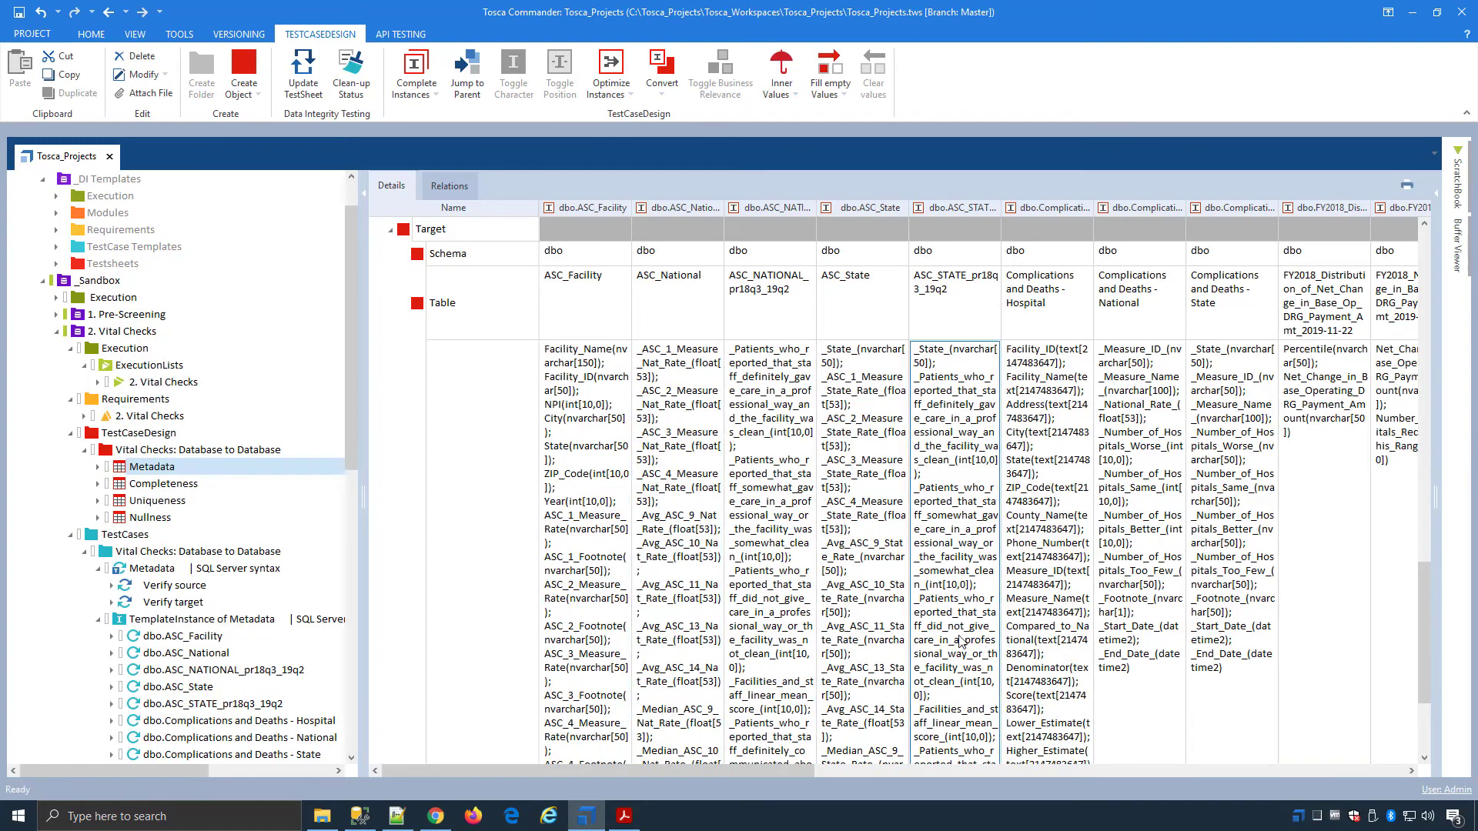
Launch the Update Database to Database wizard from the Metadata sheet and advance to Match Tables
right_click(286, 468)
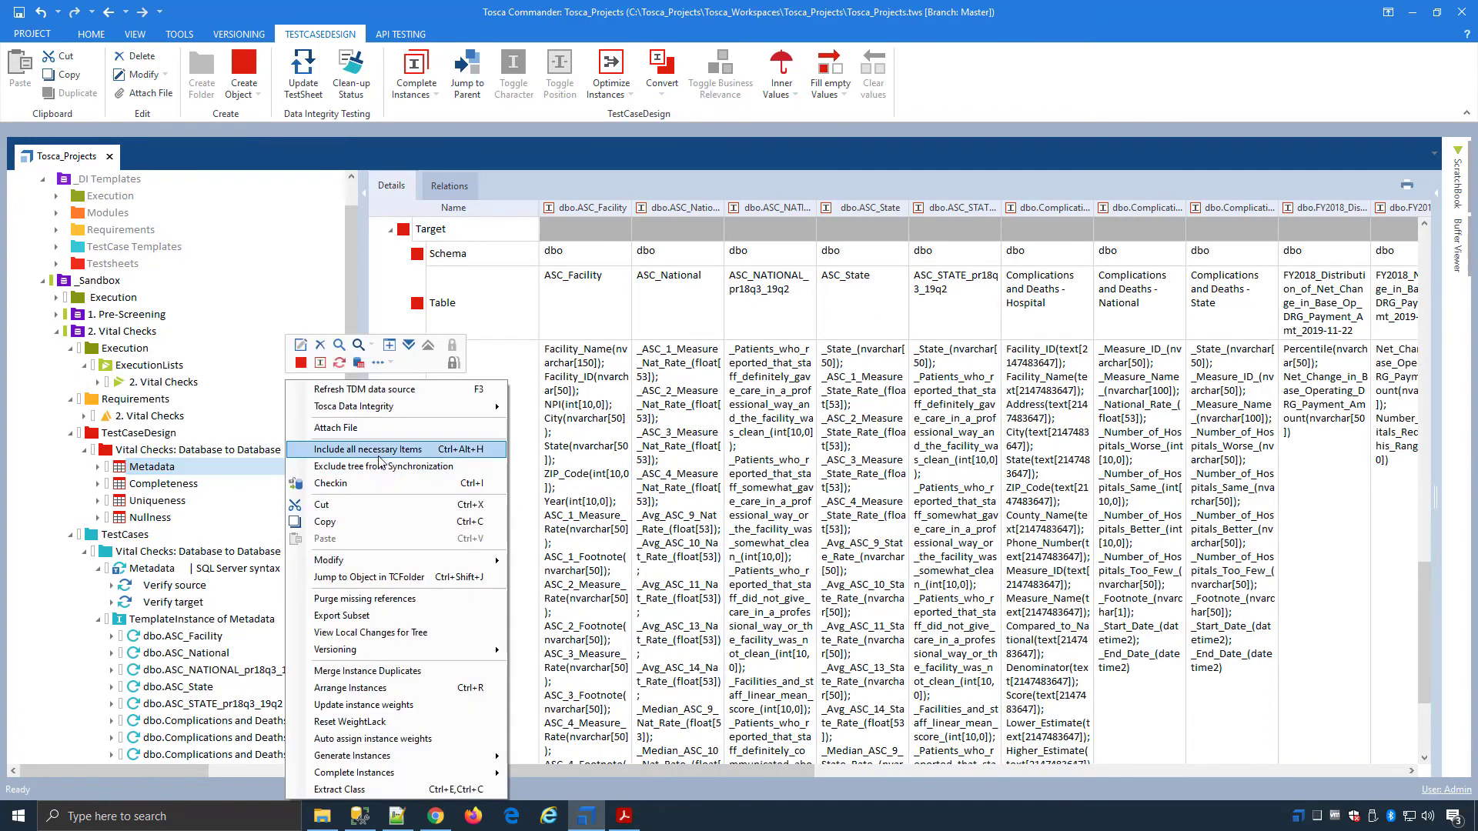
mouse_move(353, 406)
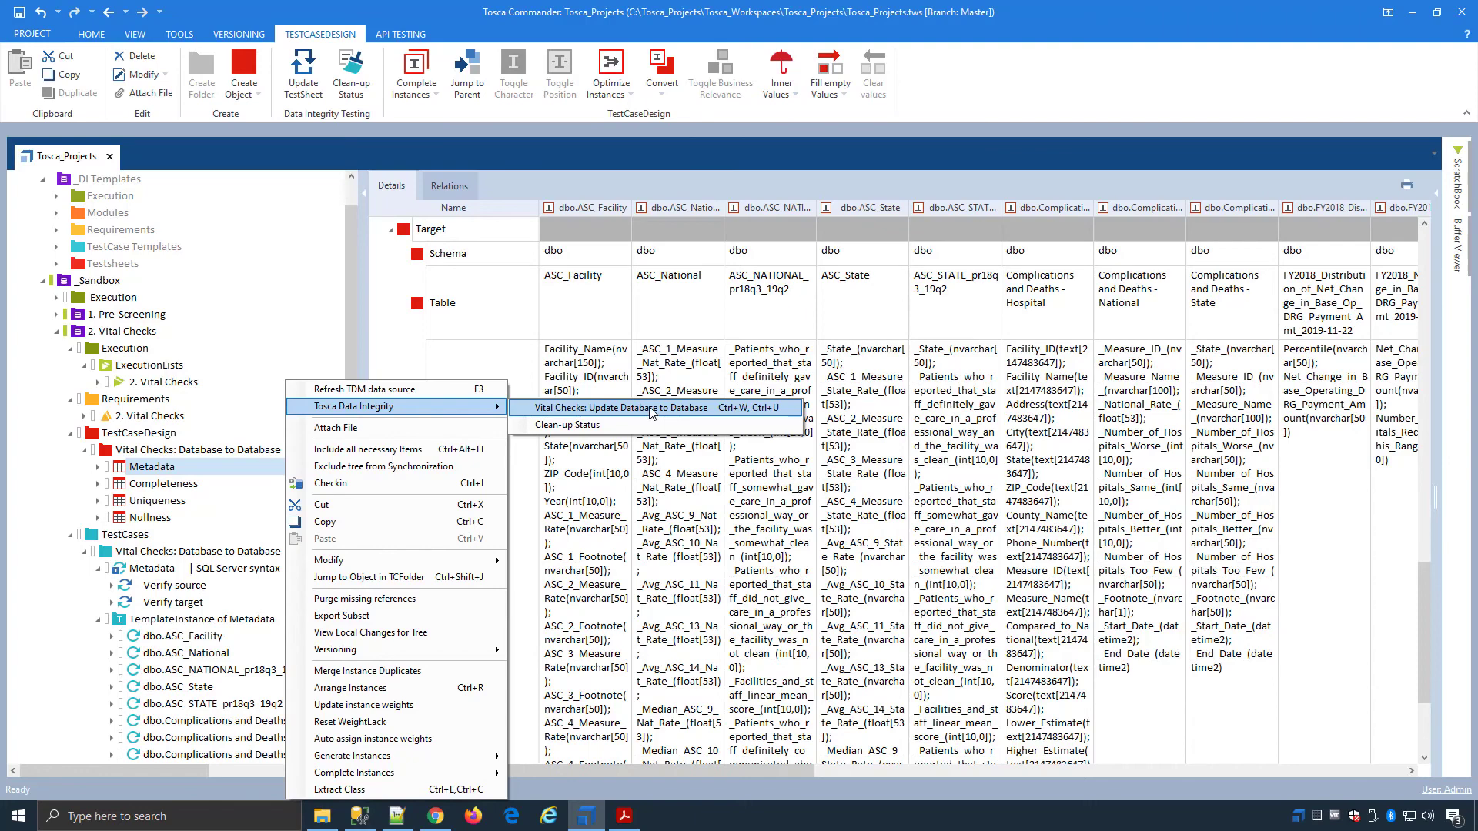
click(650, 411)
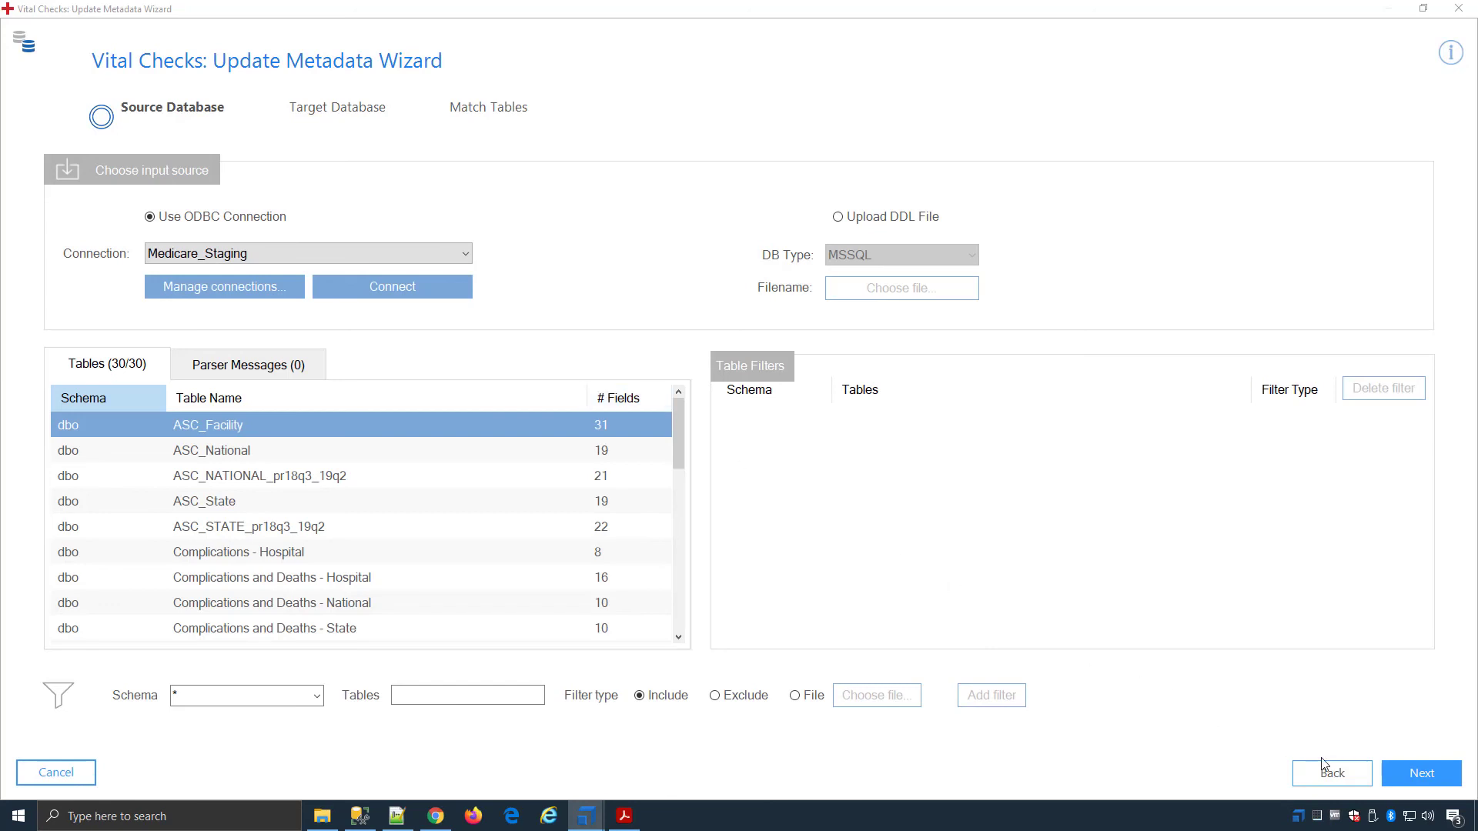
click(1411, 773)
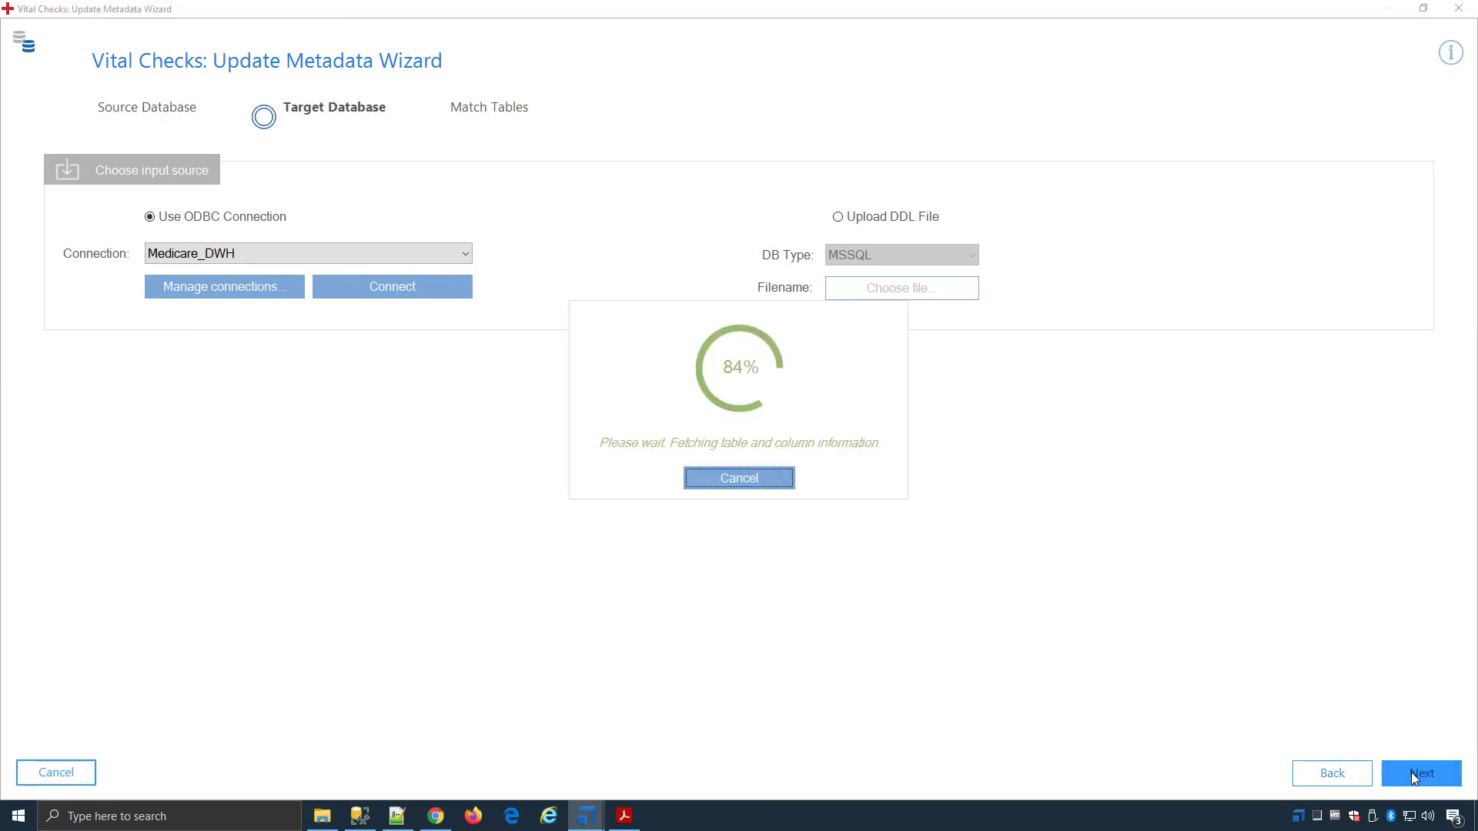
click(1412, 772)
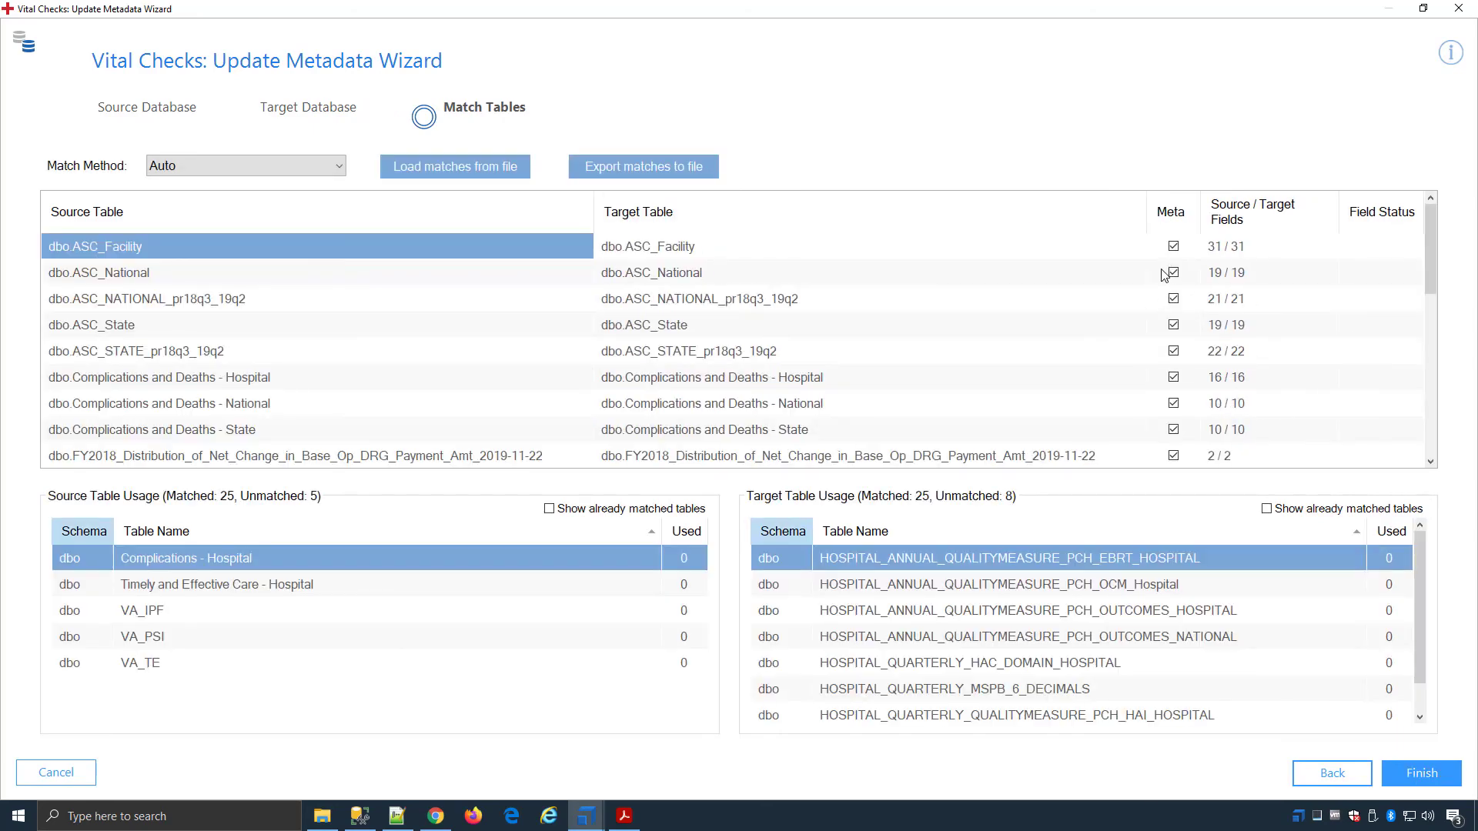
scroll(1173, 312, down, 5)
Untick the Veterans Health Administration tables' Meta checks and finish, marking them Deleted
click(1174, 403)
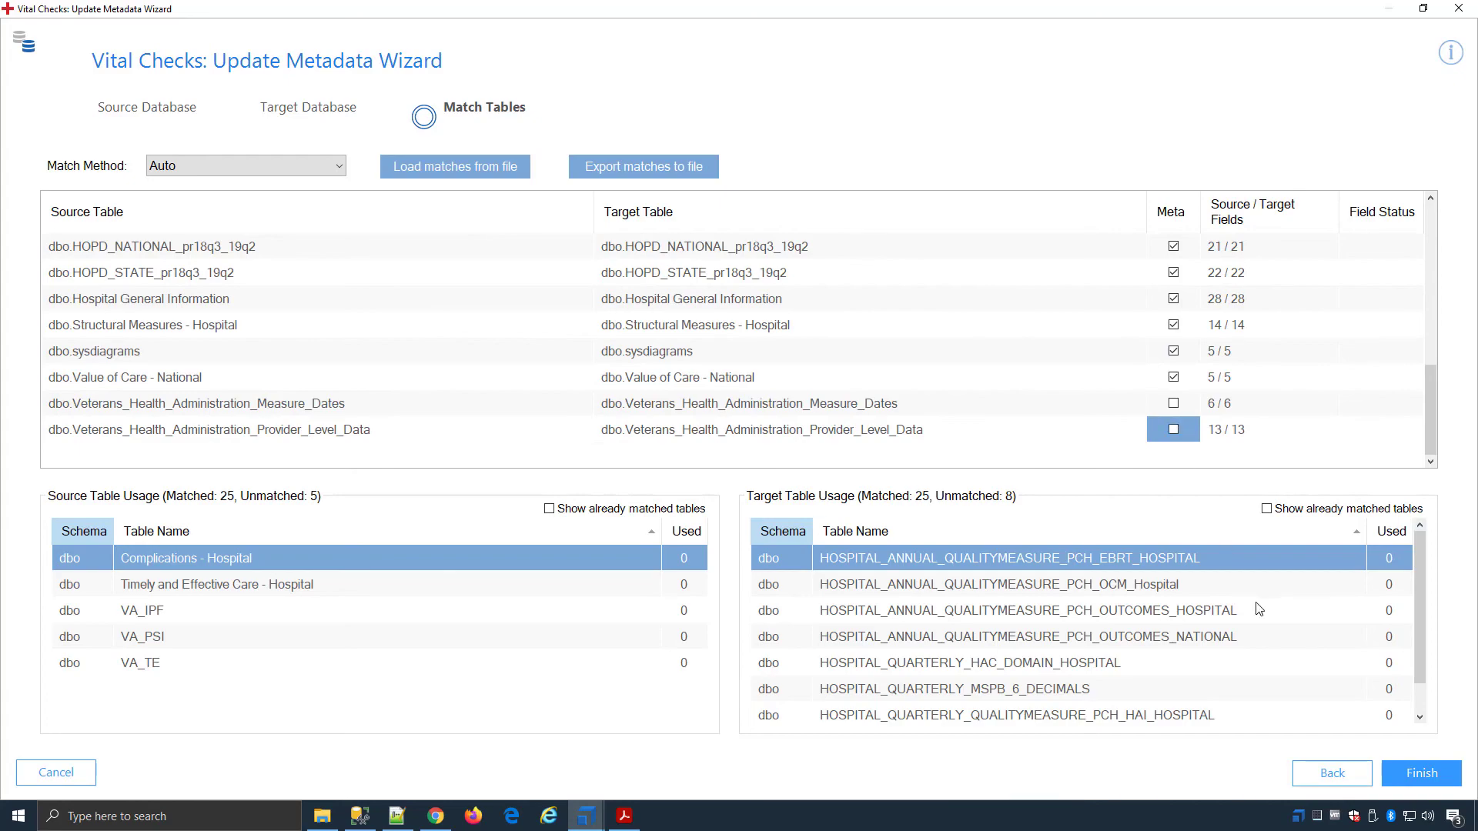
click(1413, 769)
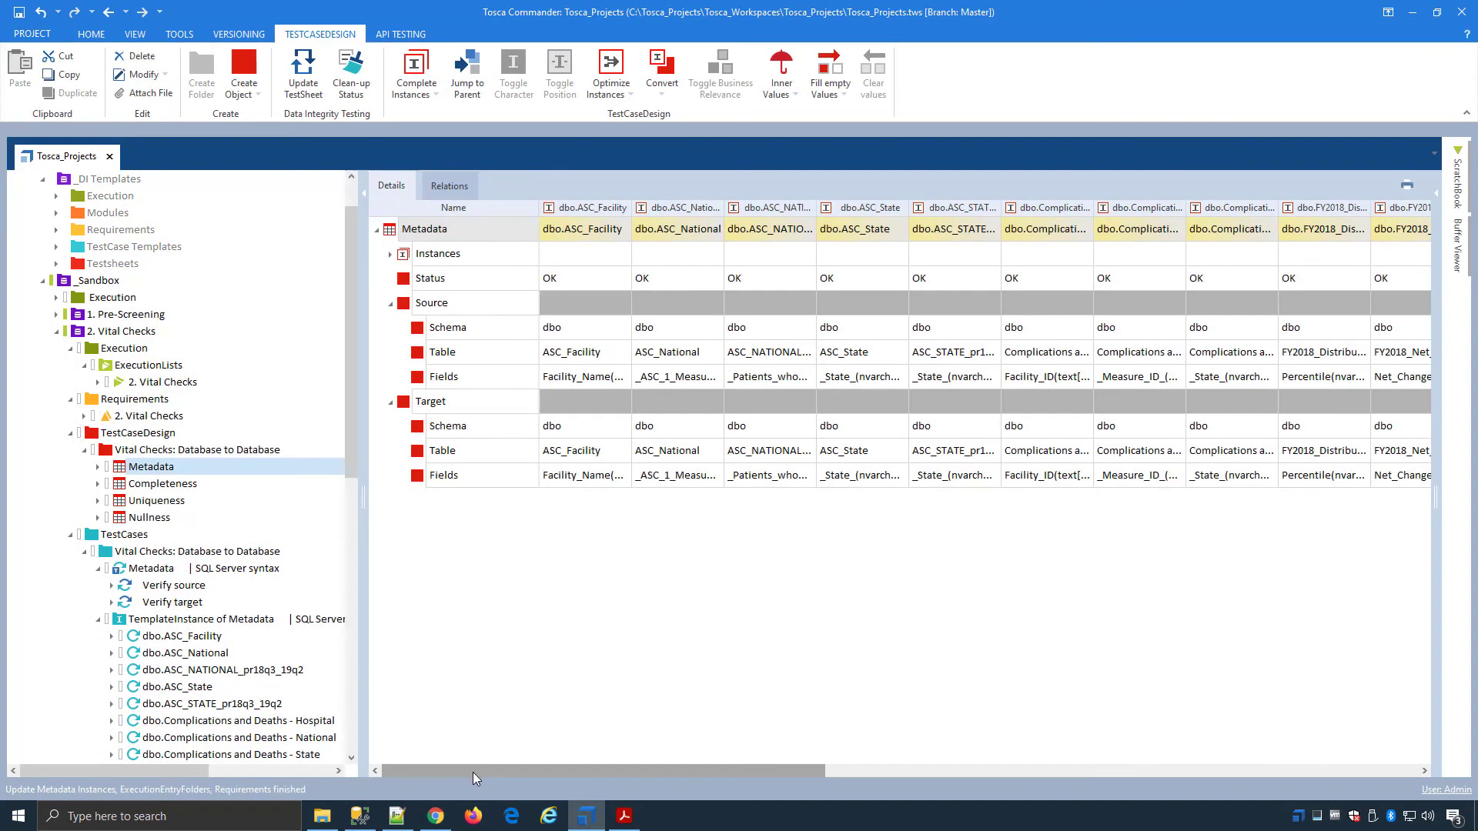
drag(471, 772, 1178, 747)
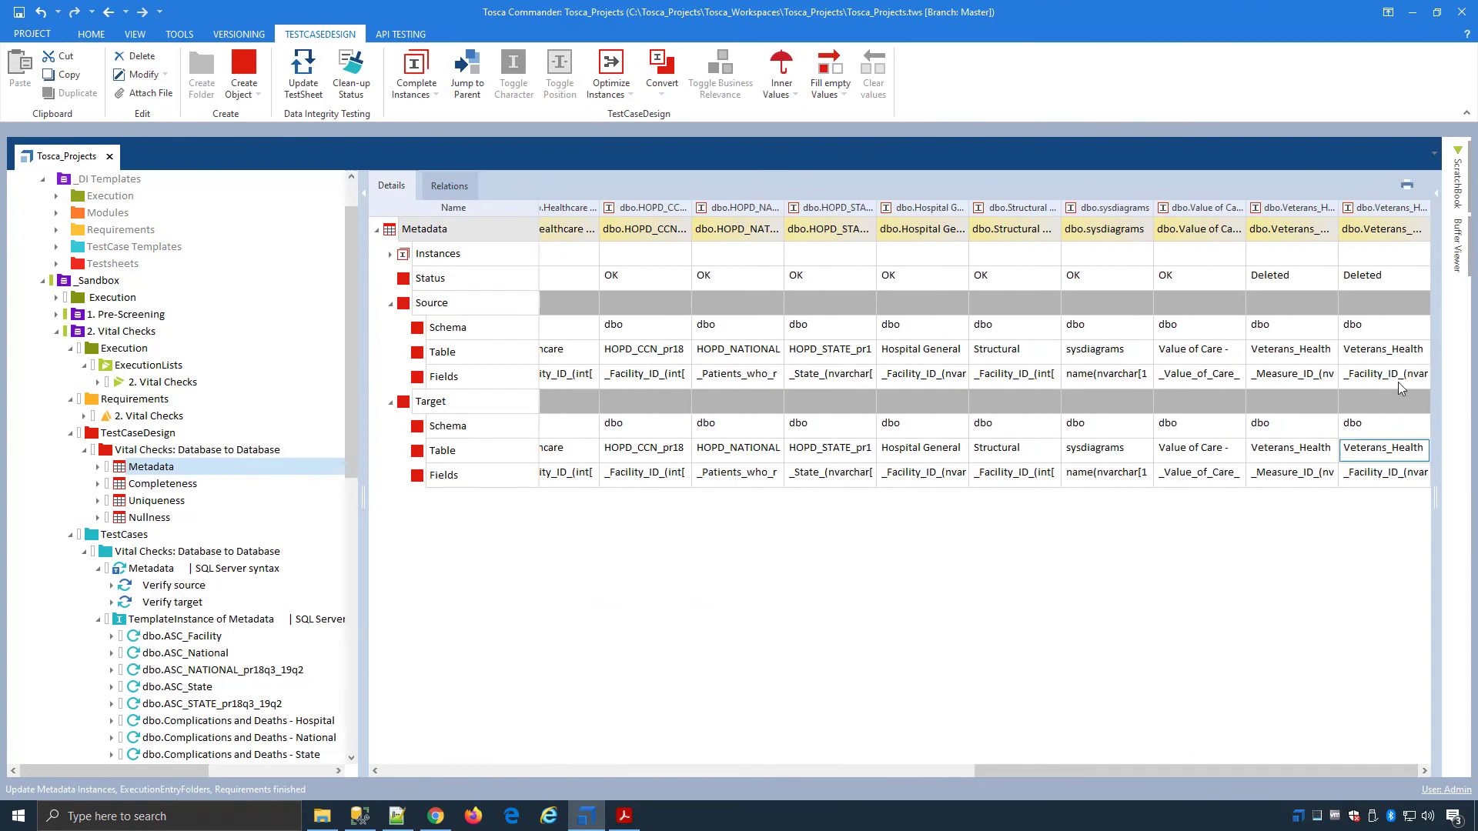